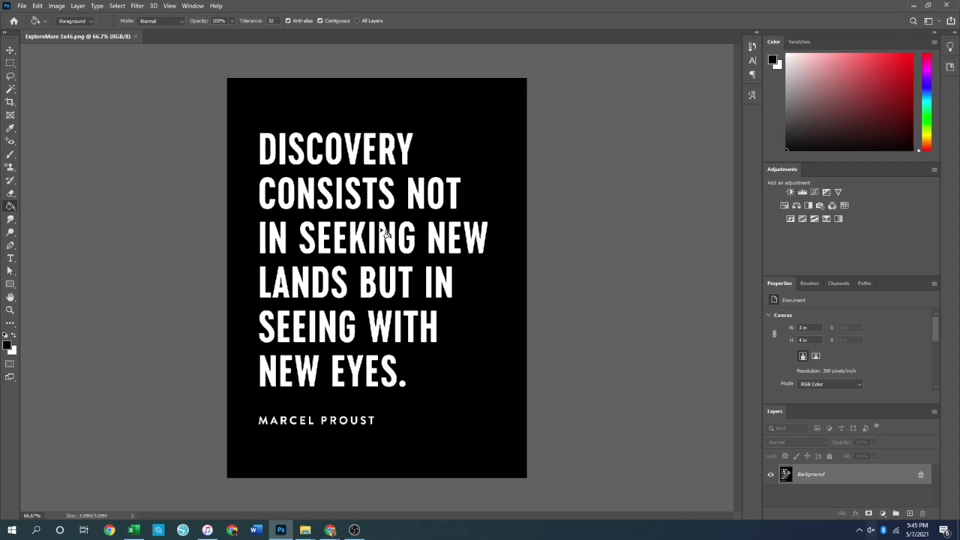
- Create a new blank document from the recent 4.25 x 8.25 in, 300 ppi custom preset
key(ctrl+n)
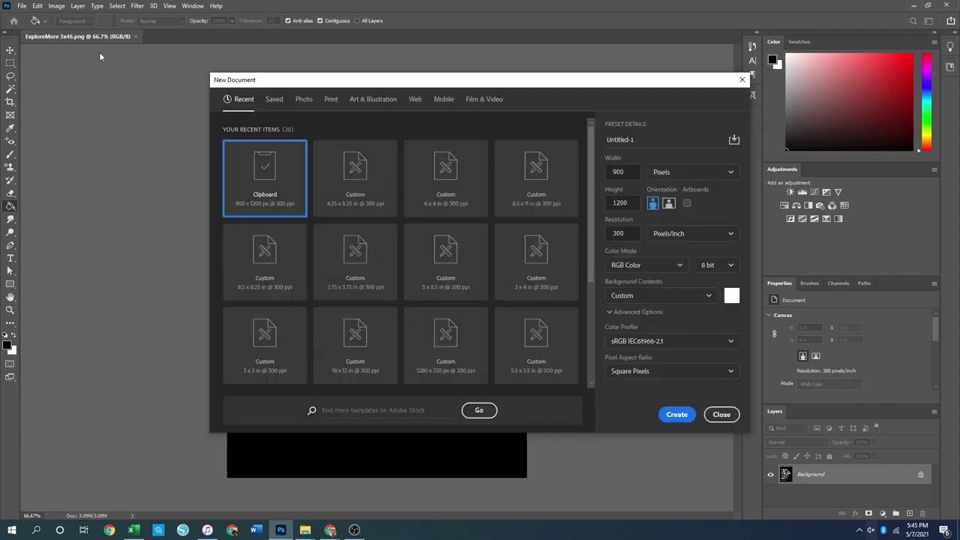
click(22, 5)
click(338, 84)
click(380, 197)
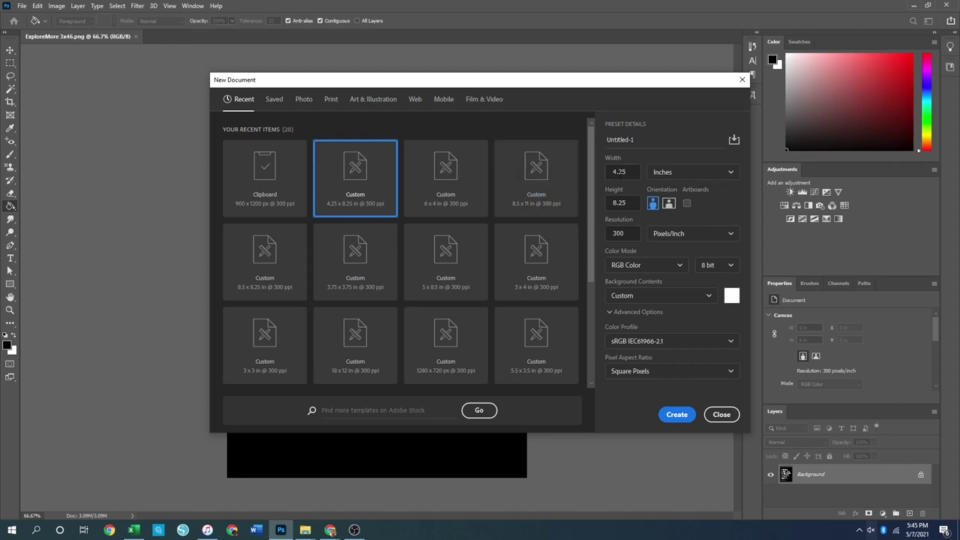
click(677, 416)
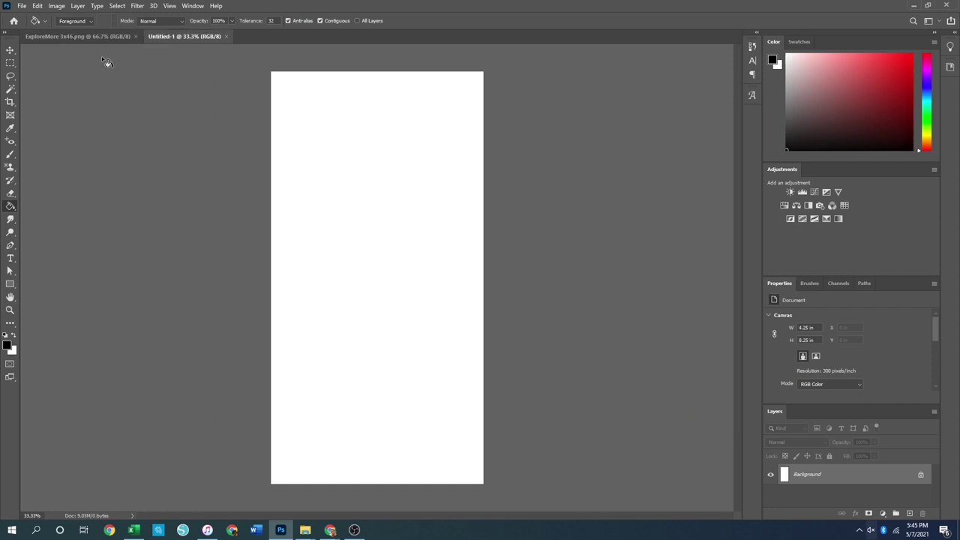
- Copy the entire ExploreMore 3x46.png quote card and paste it into the new blank document
click(63, 38)
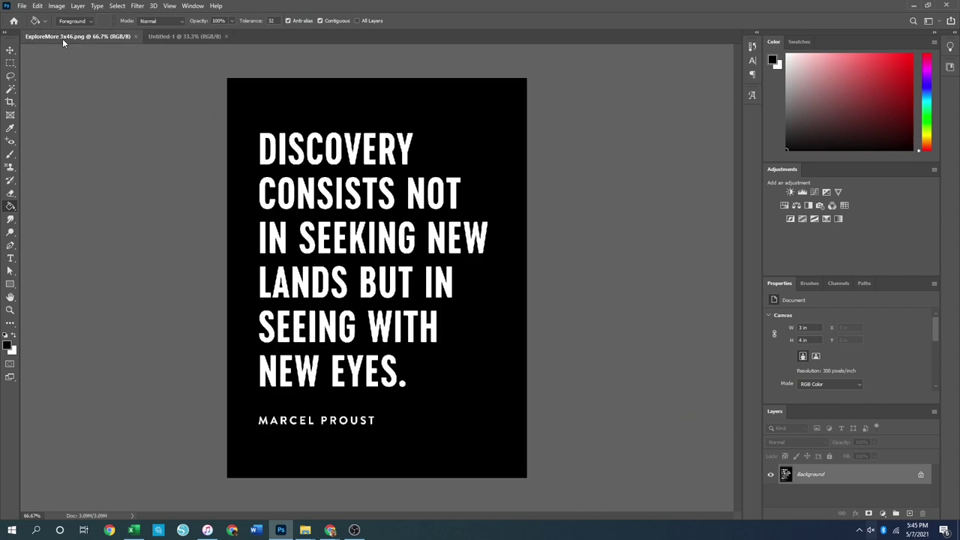
click(10, 50)
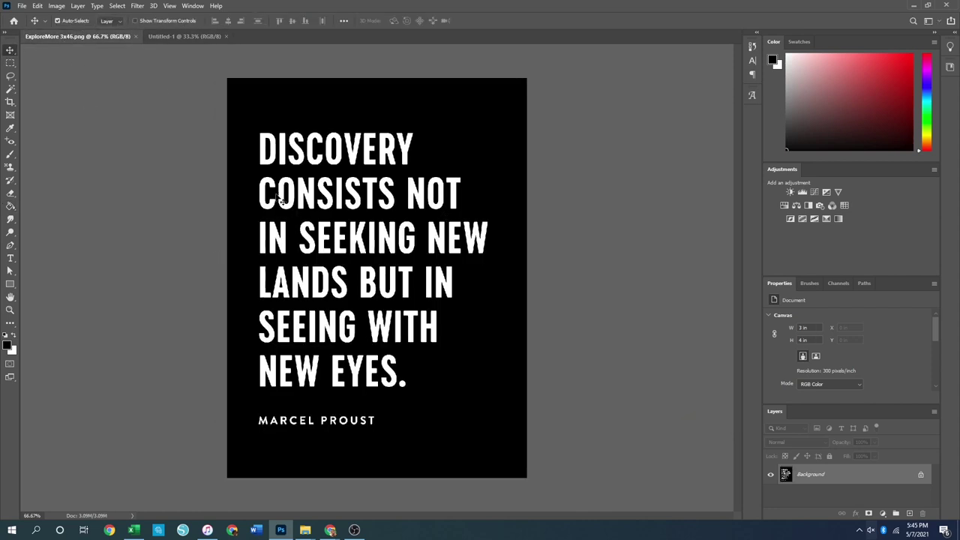
click(117, 6)
click(120, 16)
click(22, 5)
mouse_move(37, 6)
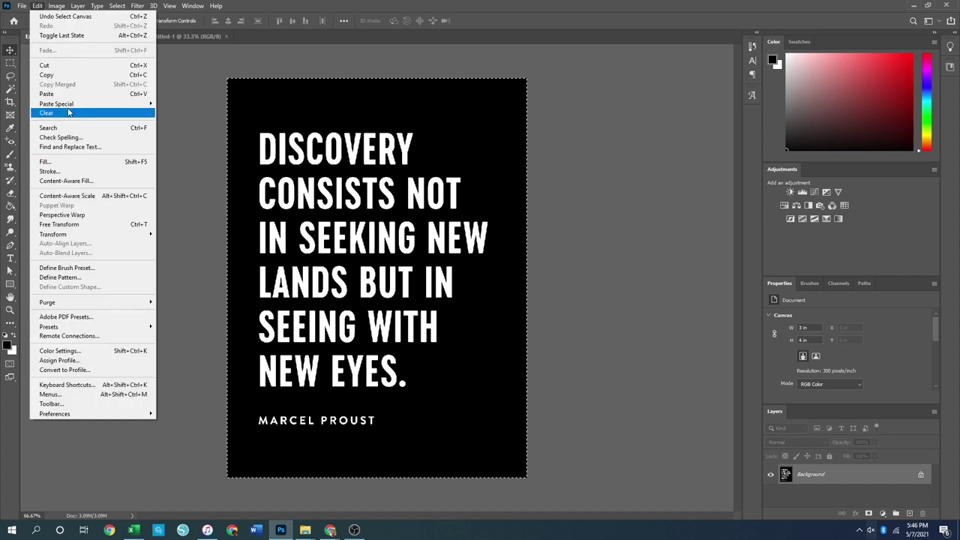
click(557, 163)
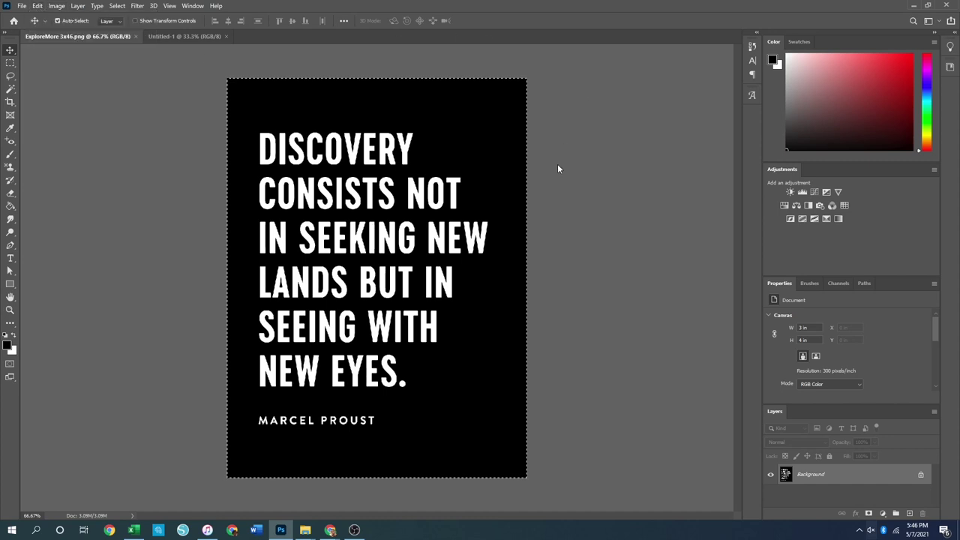
click(168, 36)
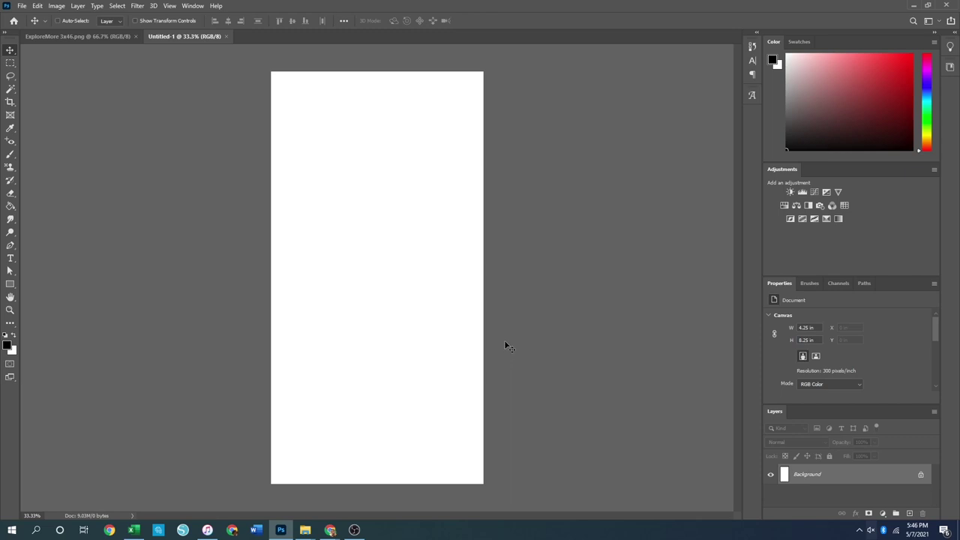
key(ctrl+v)
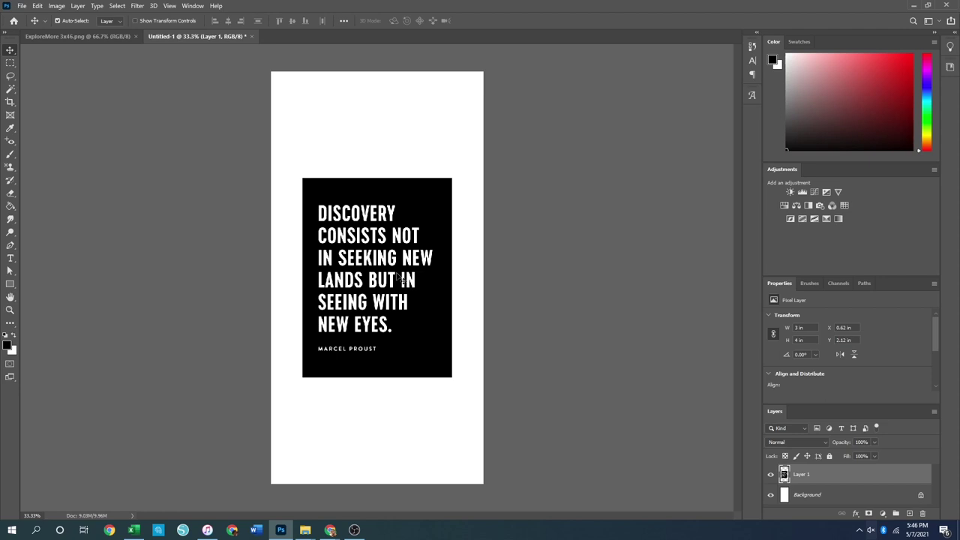
- Free-transform the pasted quote card to about 160.67% so it extends slightly past both sides of the canvas
key(ctrl)
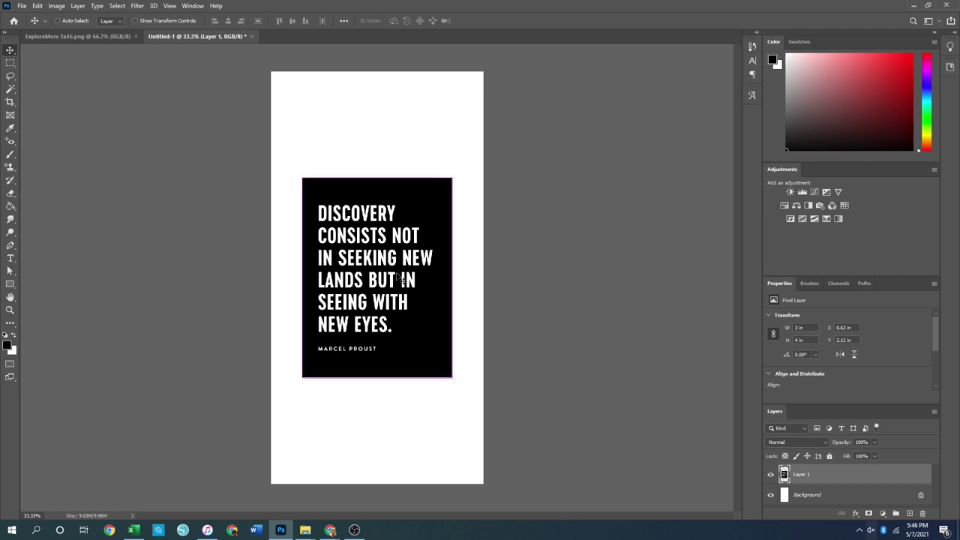
key(ctrl+t)
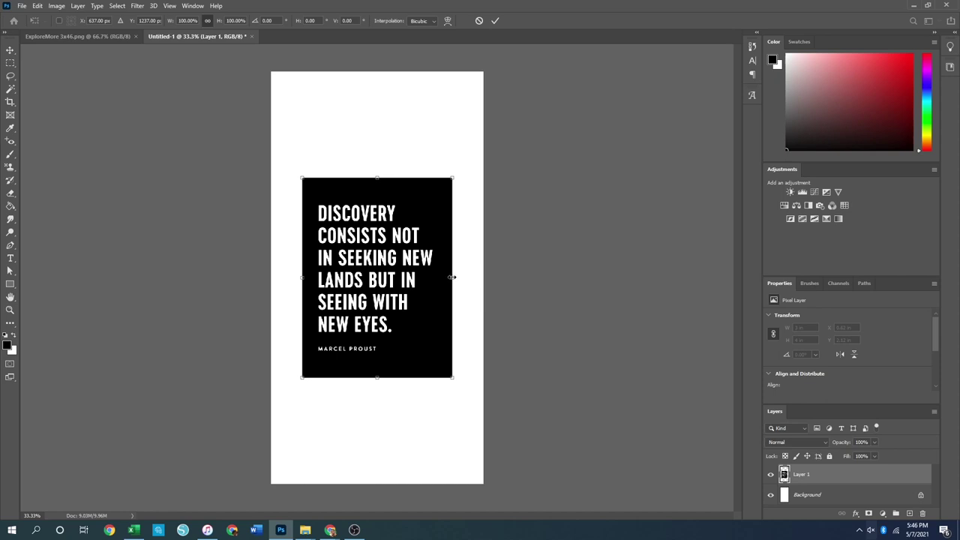
drag(451, 276, 484, 277)
drag(299, 278, 272, 277)
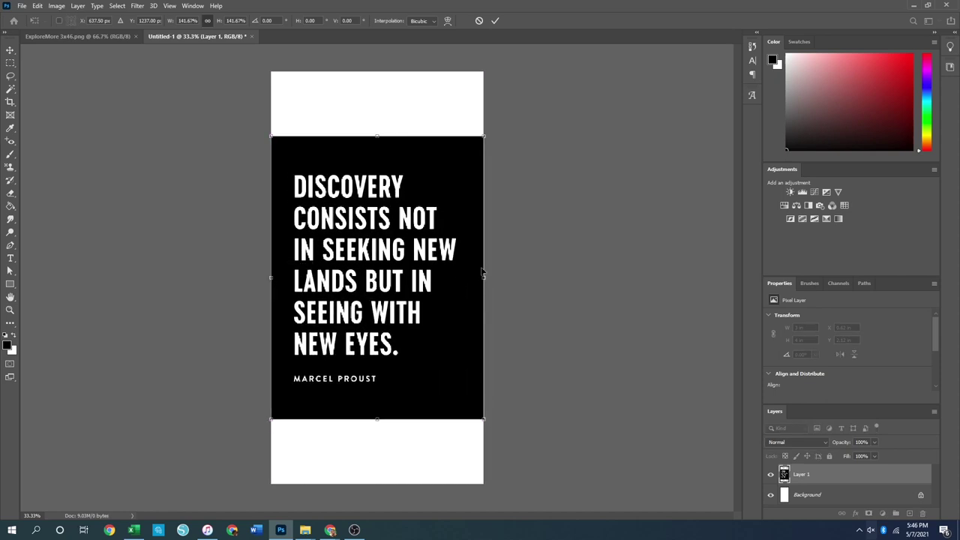
drag(485, 278, 498, 278)
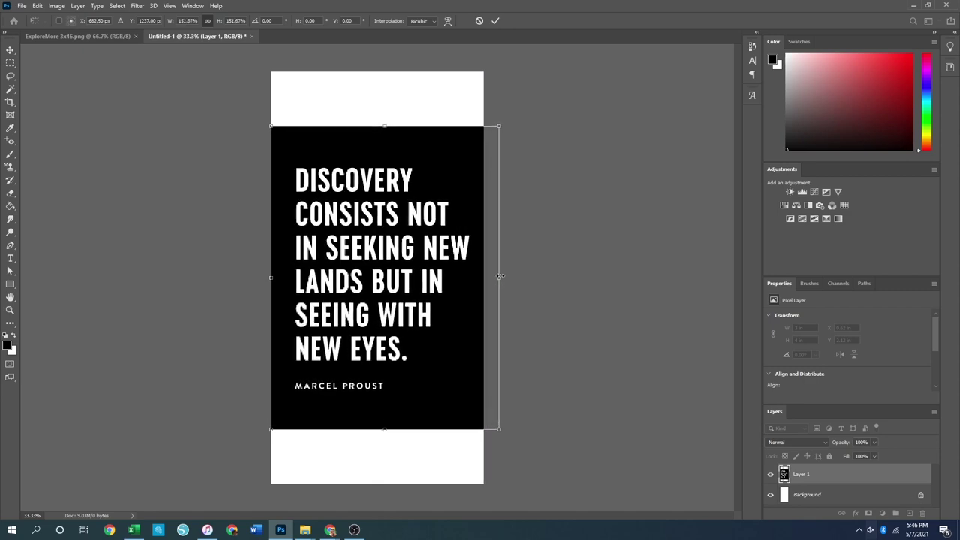
drag(262, 281, 255, 286)
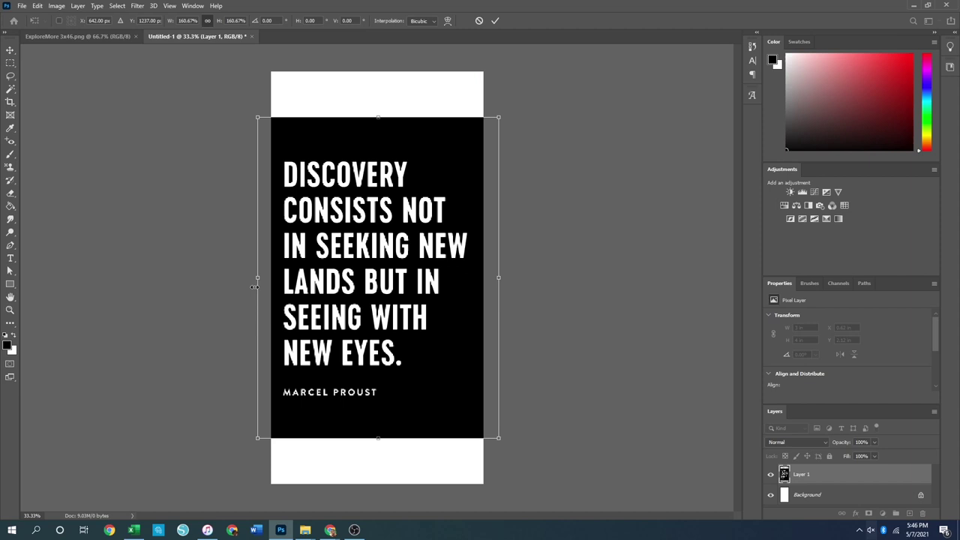
key(Return)
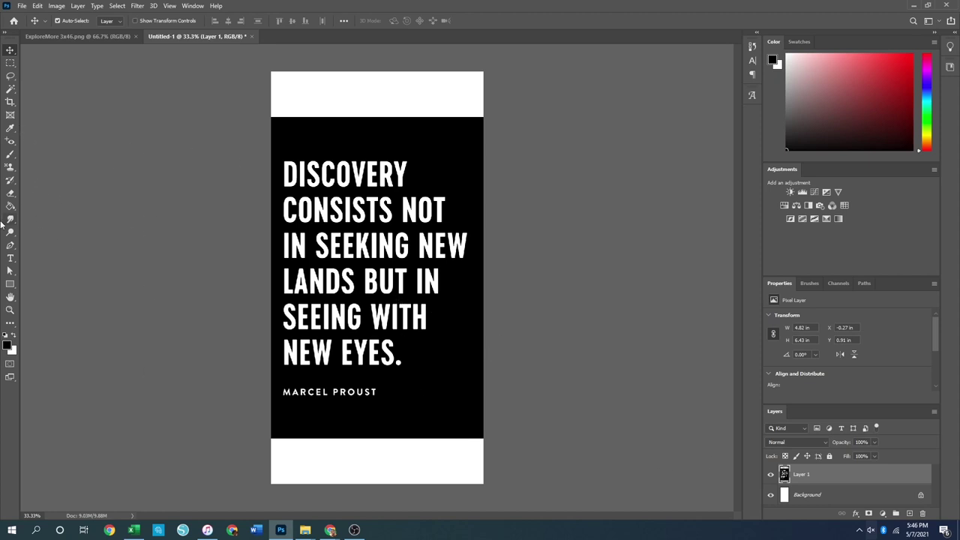
- Fill the white Background layer with black using the Paint Bucket so it matches the quote card
click(10, 129)
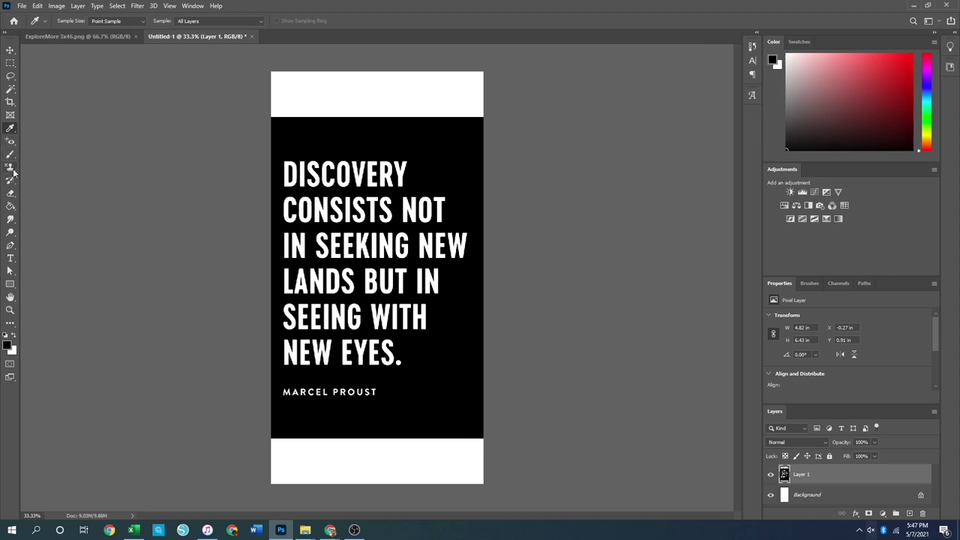
click(10, 206)
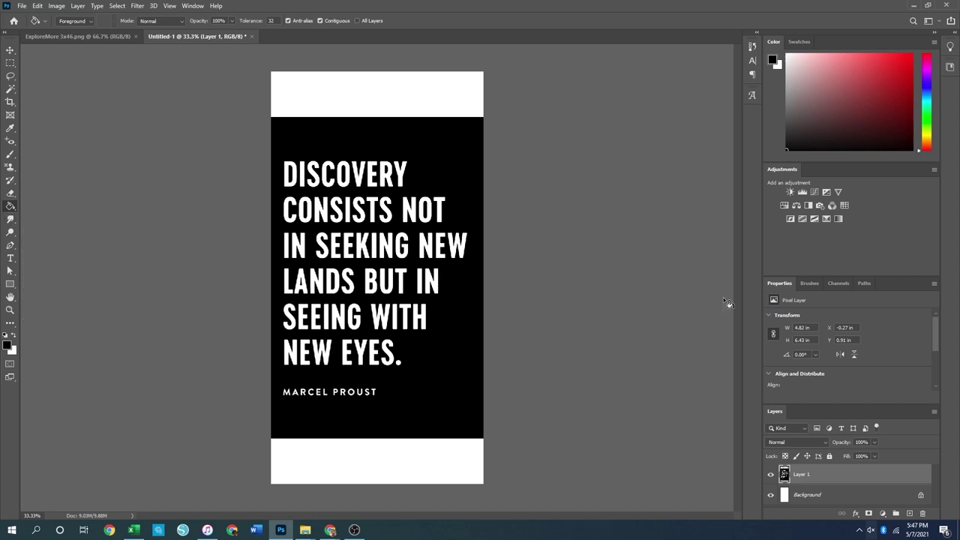
click(808, 498)
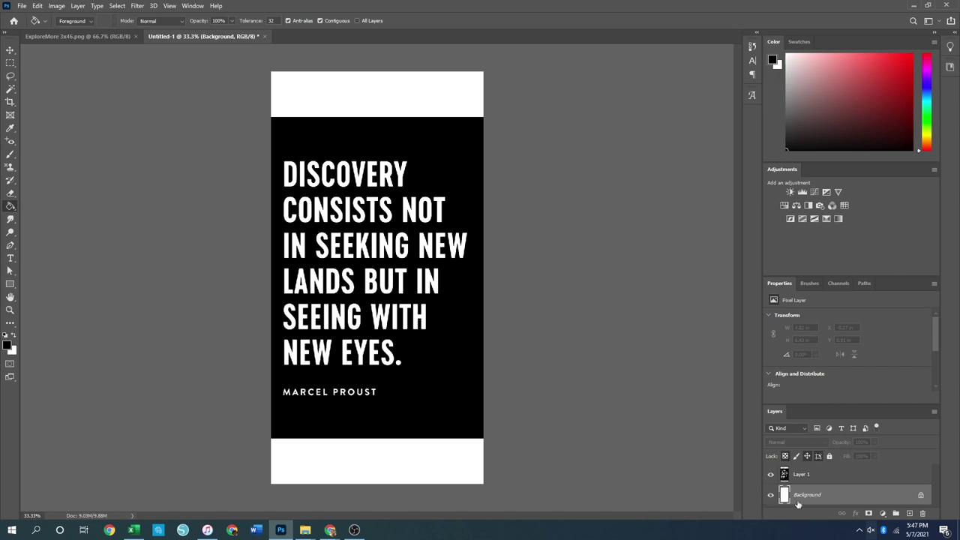
click(446, 465)
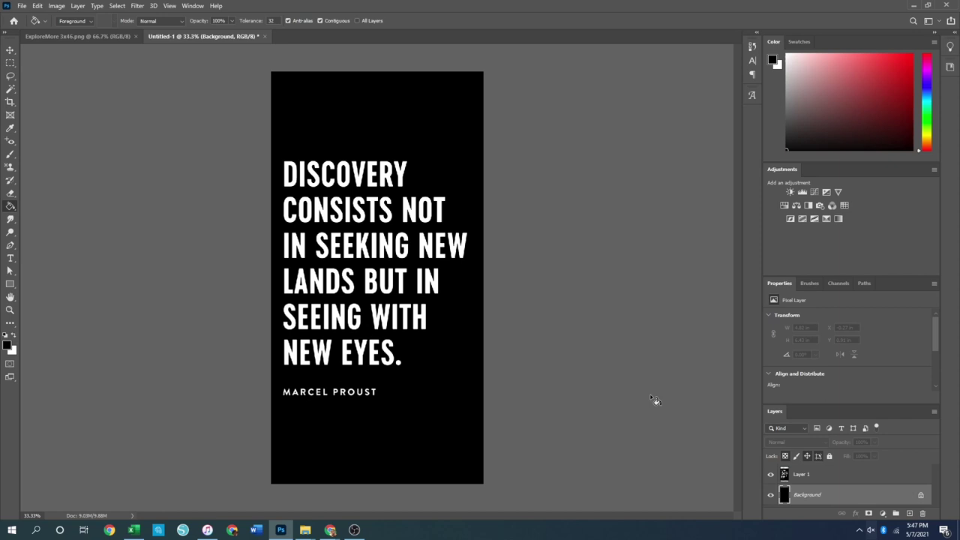
- Merge all visible layers of the enlarged quote card into a single layer
click(10, 49)
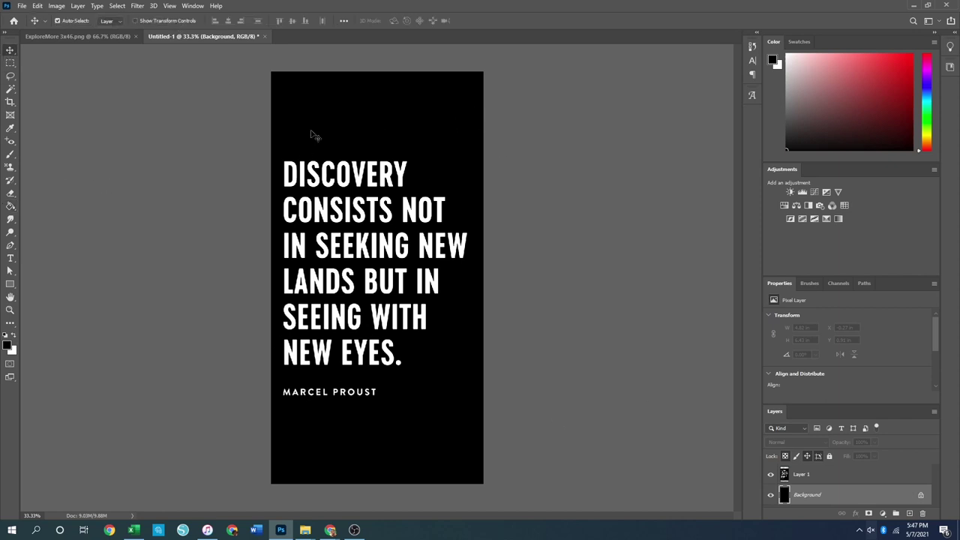
click(79, 5)
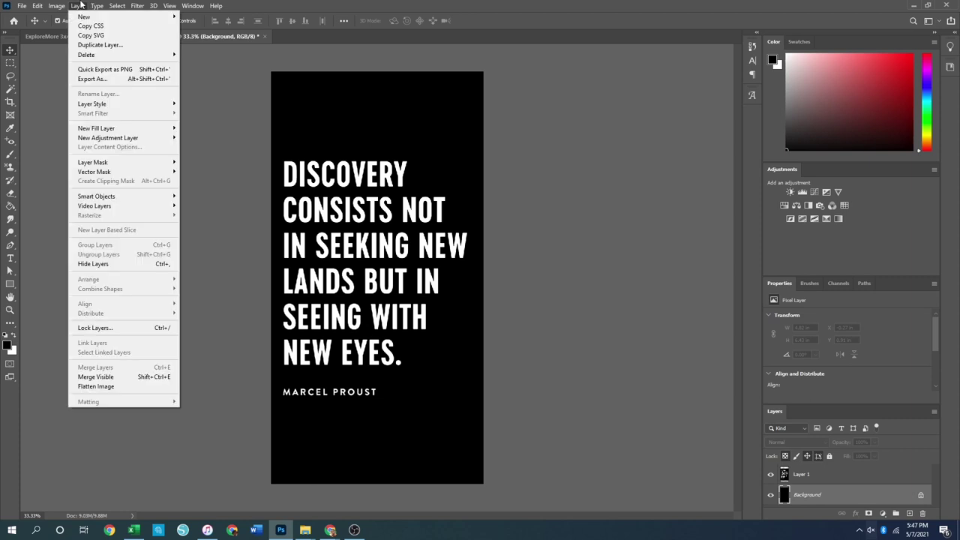
click(234, 336)
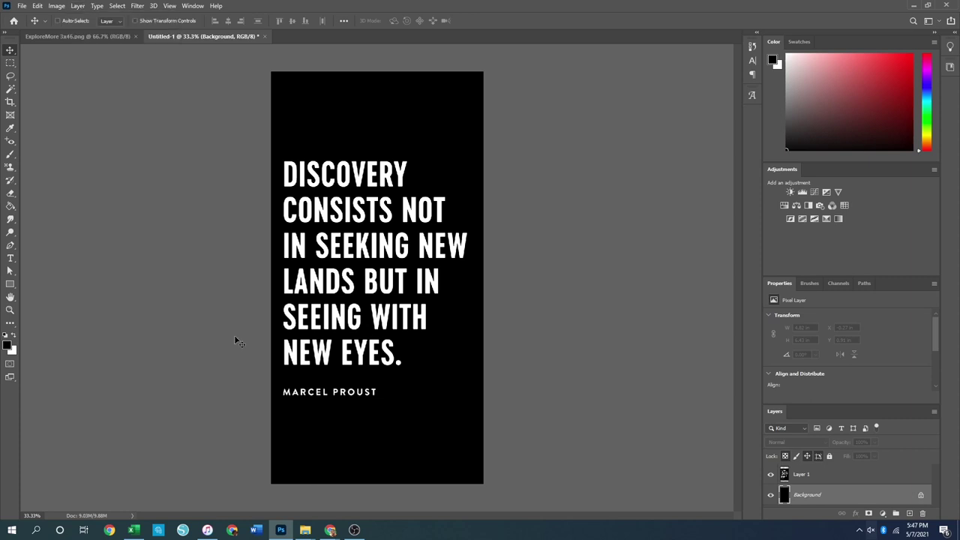
key(ctrl+shift+e)
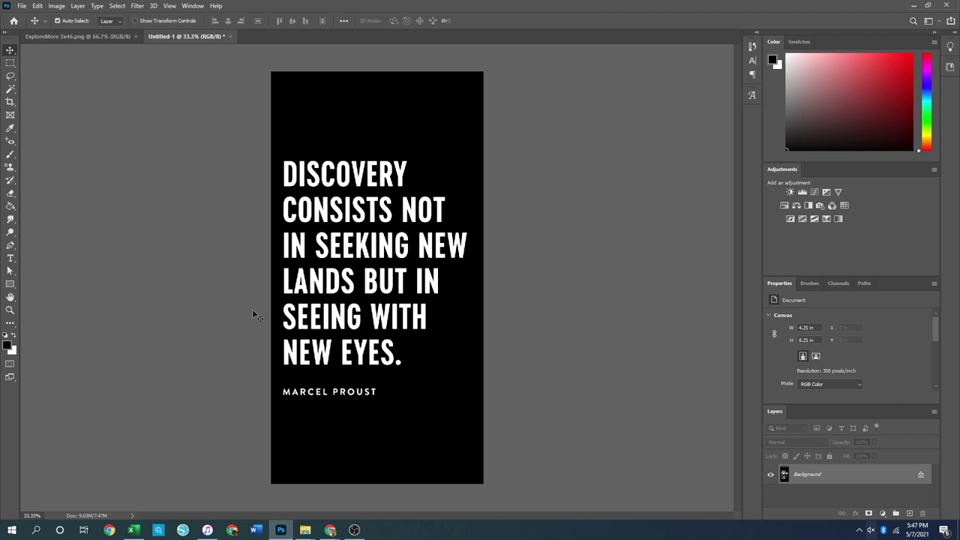
- Close the enlarged quote card document without saving, and close ExploreMore 3x46.png as well
click(231, 36)
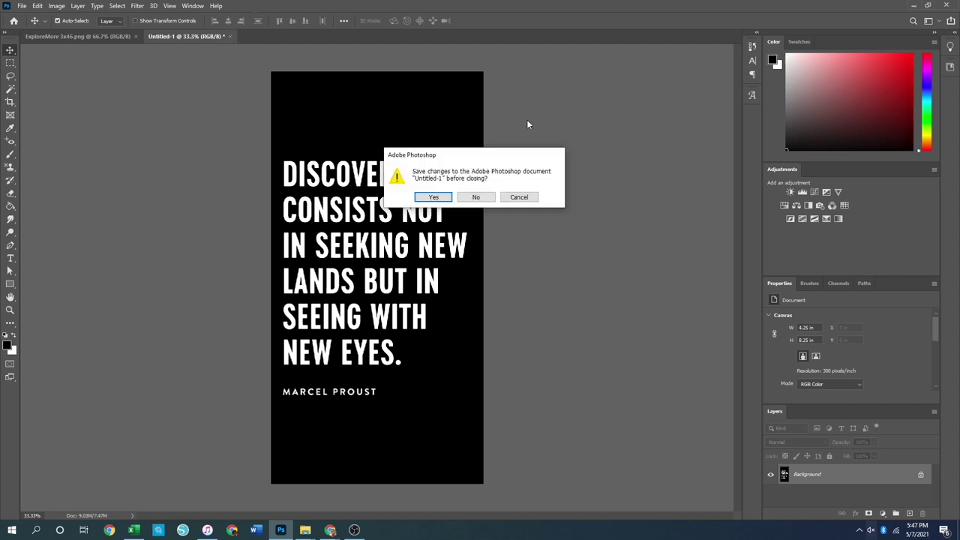
click(476, 197)
click(135, 36)
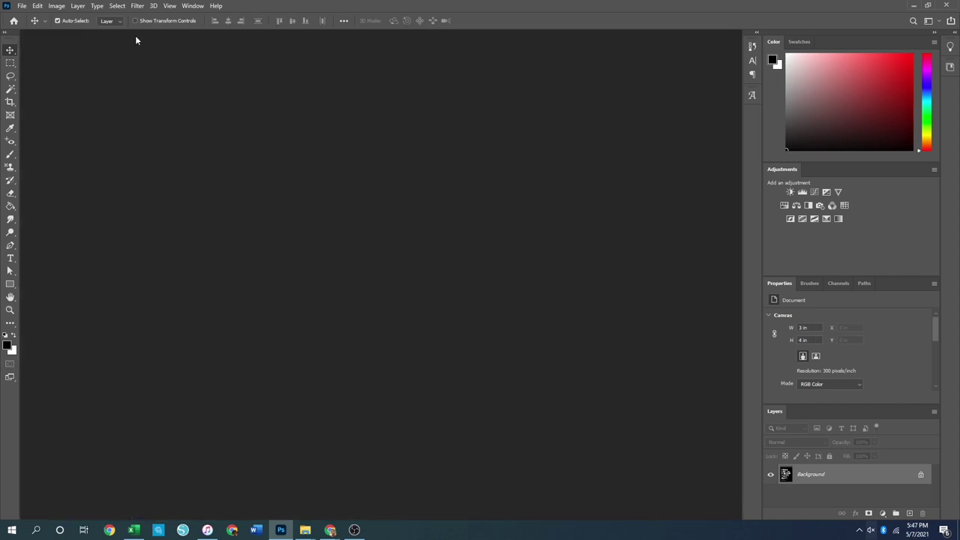
- Open ExploreMore 3x47.png and Journaling Card.jpg from the 02. Spread #2 folder
key(ctrl+o)
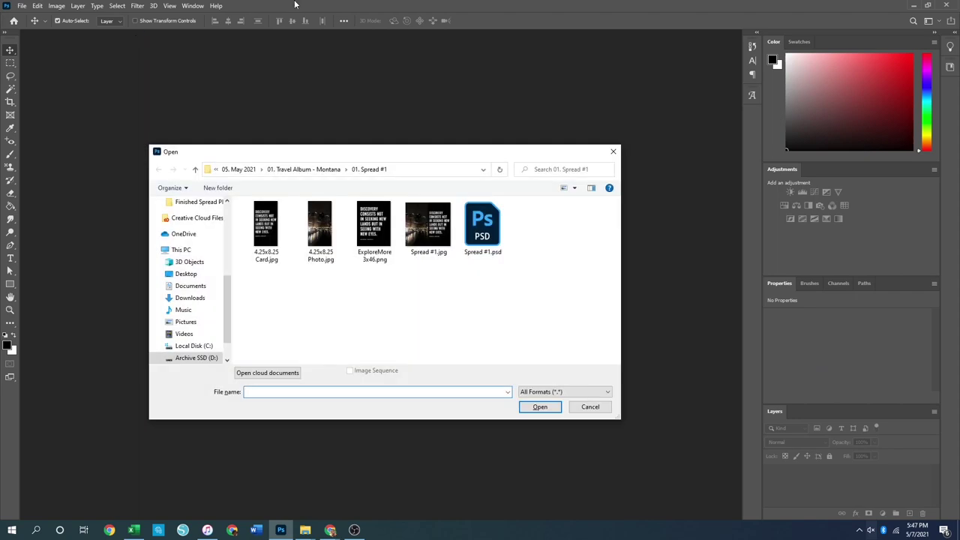
click(322, 171)
double_click(372, 239)
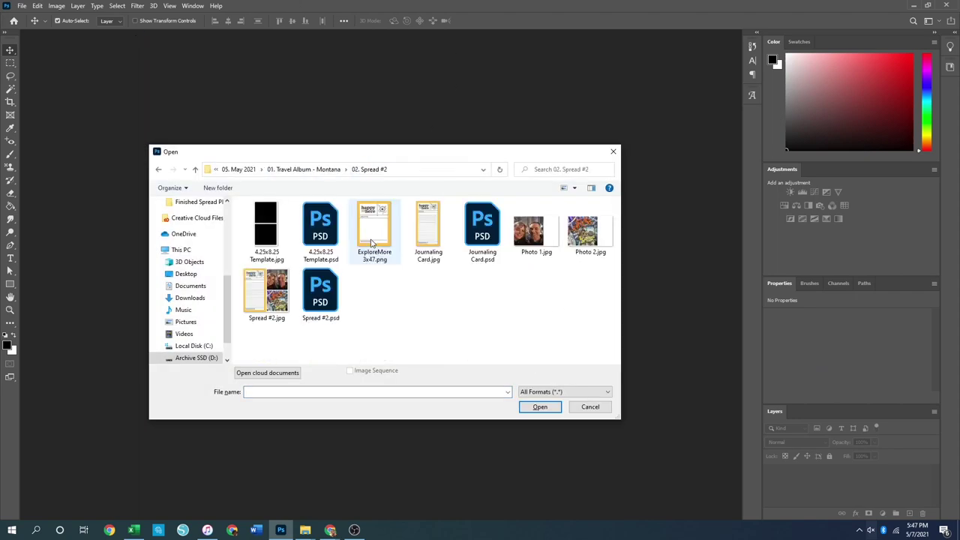
double_click(384, 232)
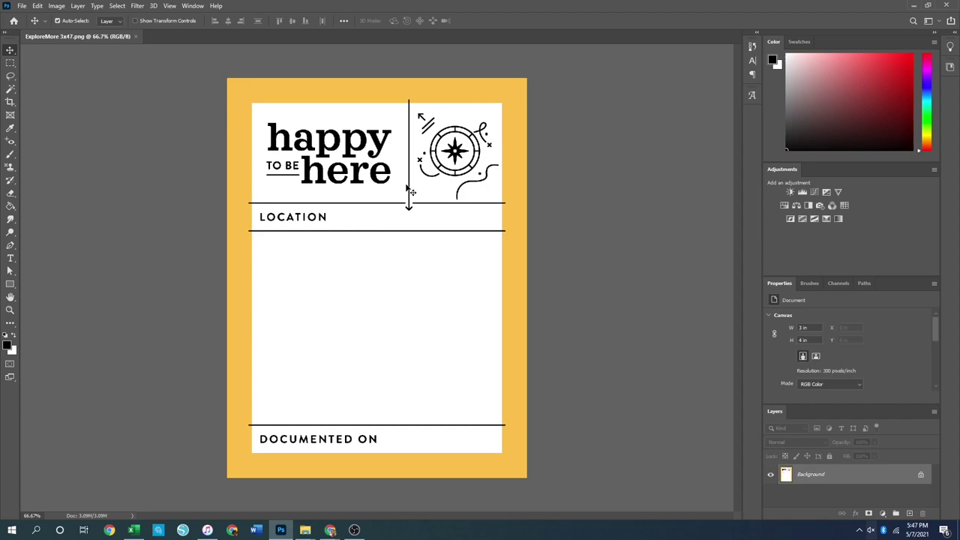
key(ctrl+o)
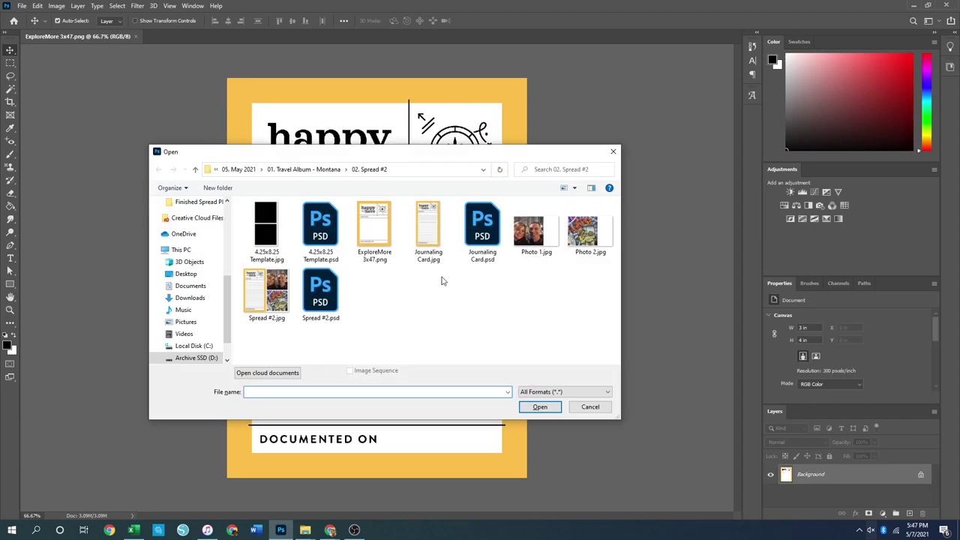
double_click(441, 228)
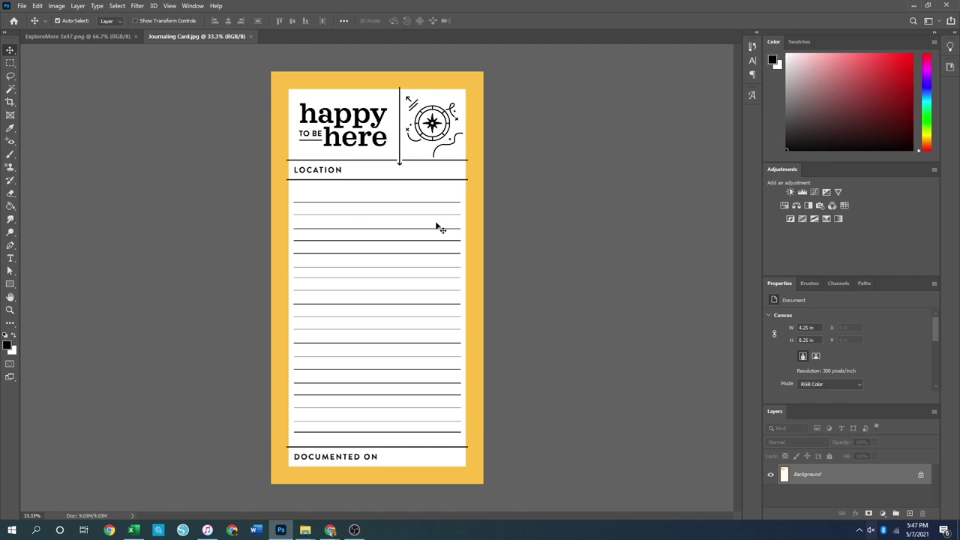
- Create another blank 4.25 x 8.25 in document at 300 ppi for the journaling card
key(ctrl+n)
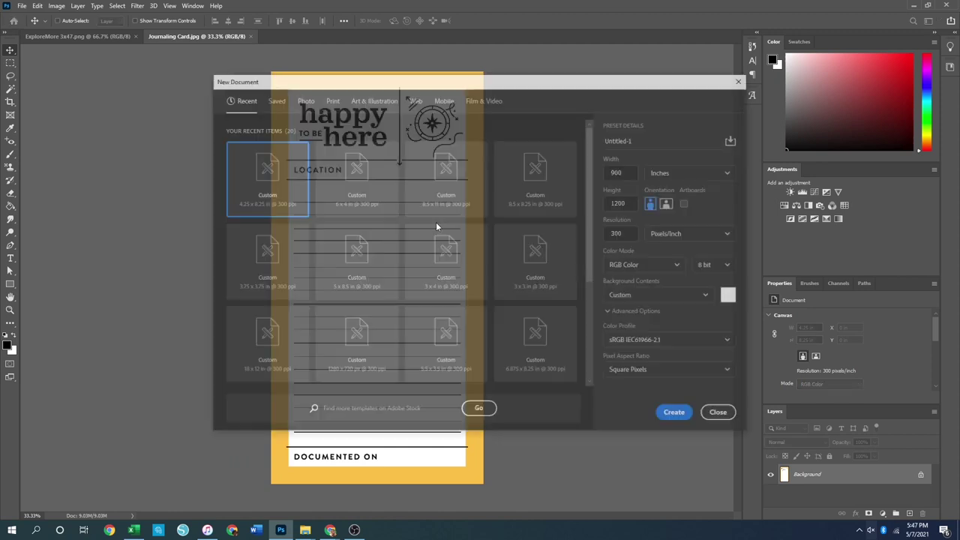
click(360, 182)
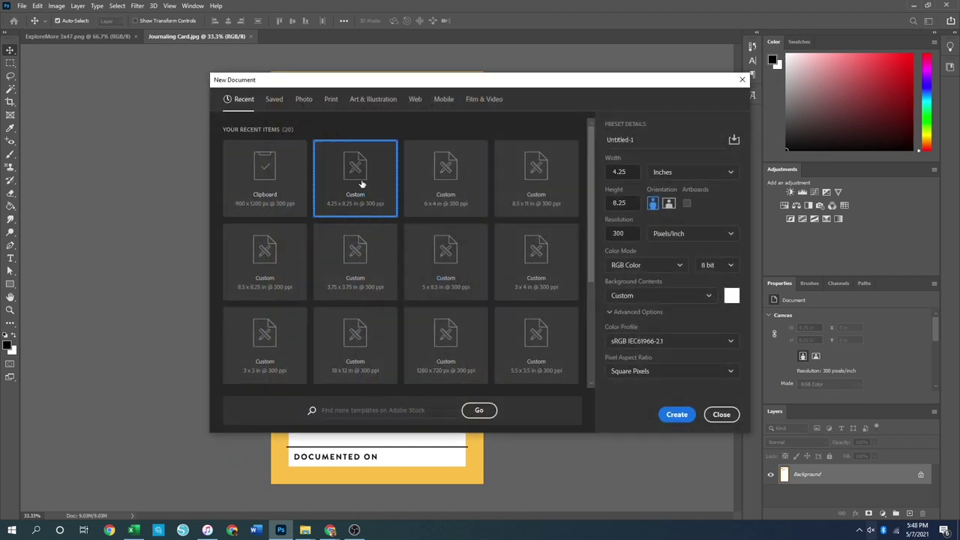
click(677, 418)
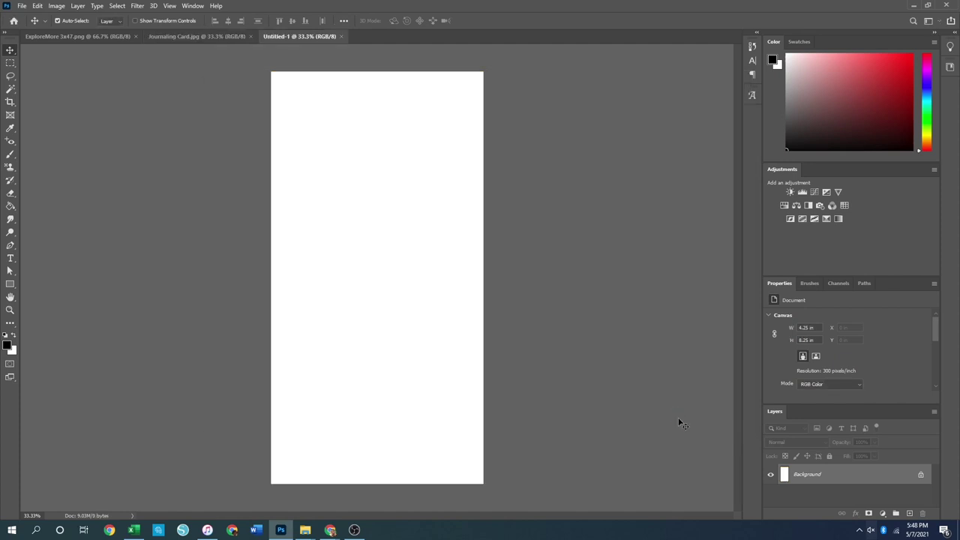
- Copy the entire ExploreMore 3x47.png card and paste it into the blank 4.25 x 8.25 in document
click(64, 40)
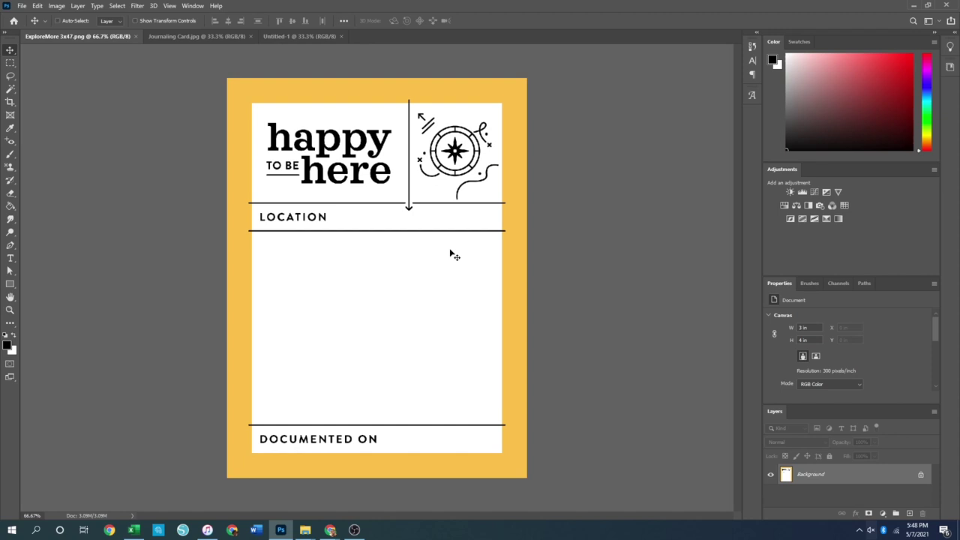
key(ctrl+a)
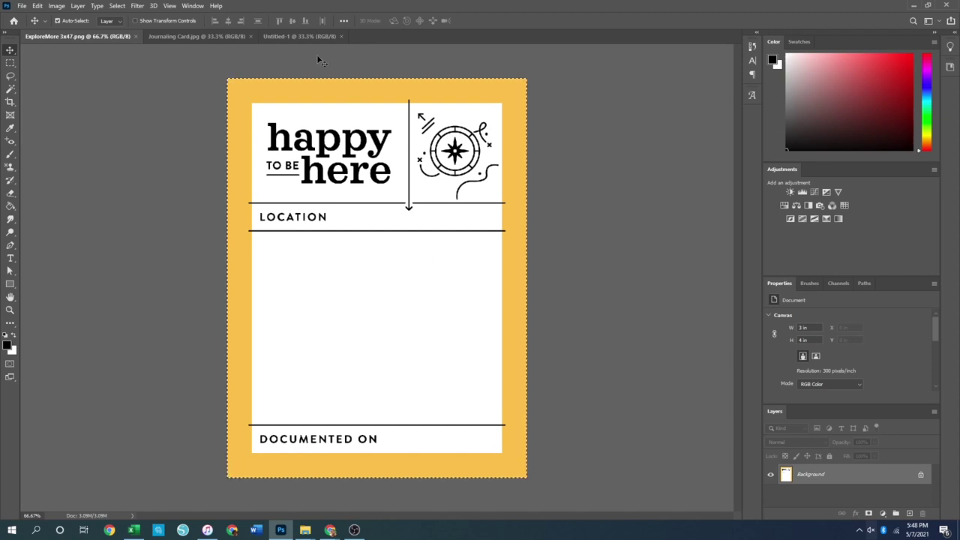
key(ctrl+c)
click(290, 41)
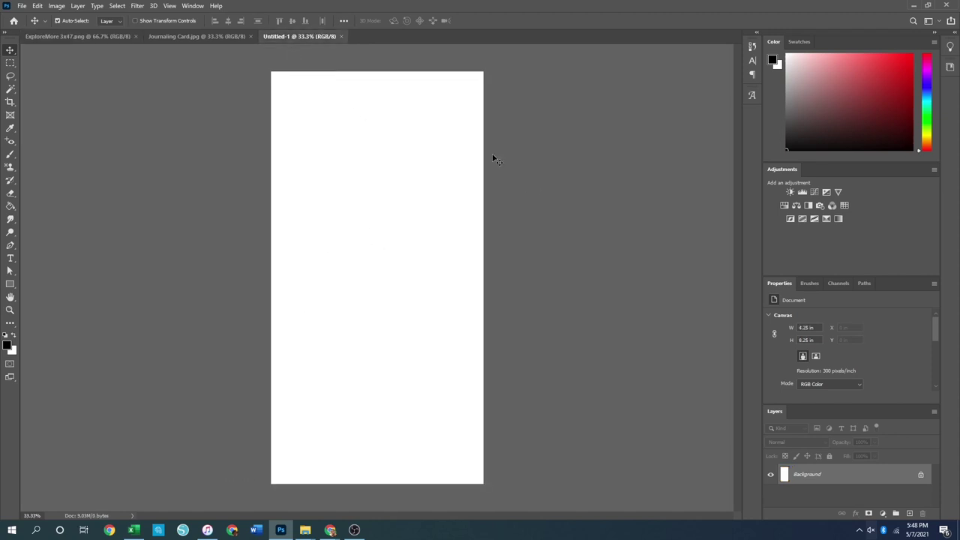
key(ctrl+v)
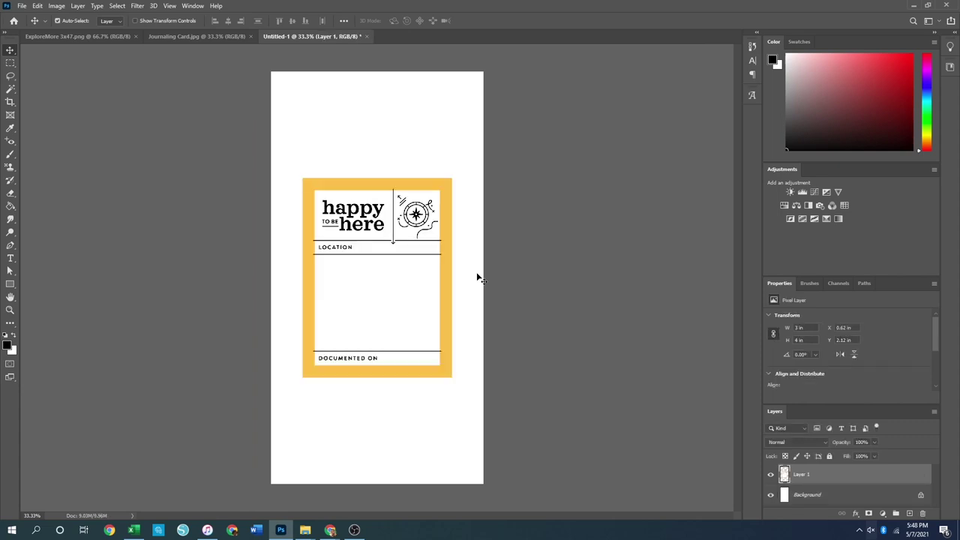
- Scale the pasted card proportionally to the full 4.25 in canvas width and align it with the canvas's upper edge
key(ctrl)
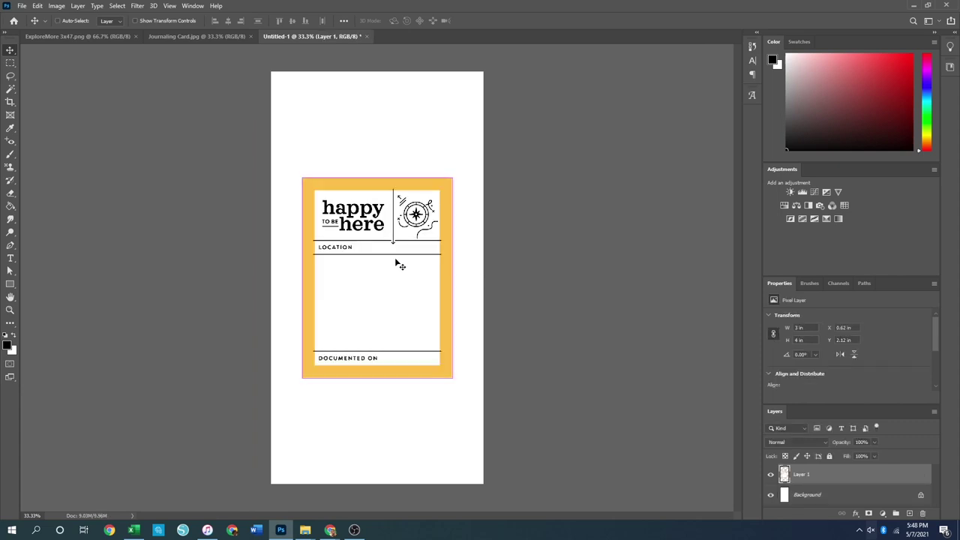
key(ctrl+t)
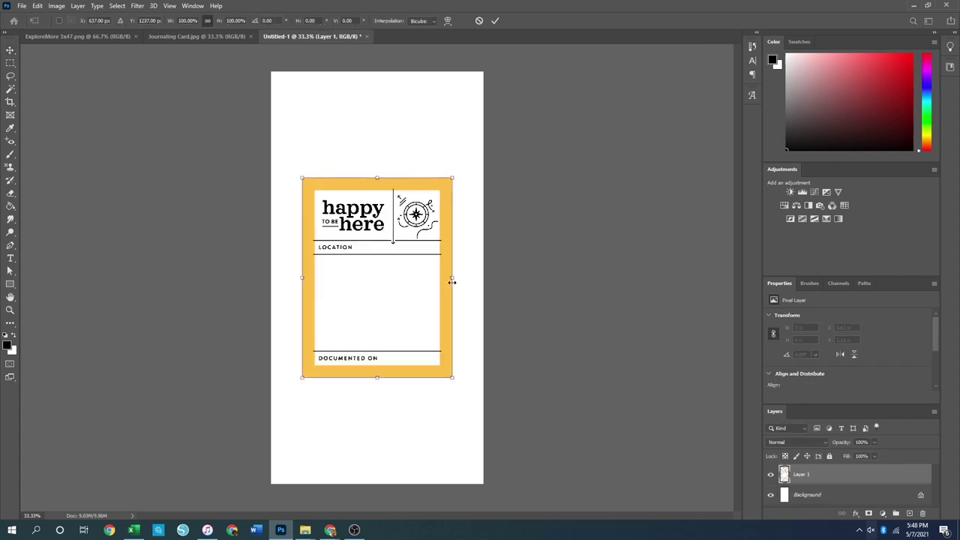
drag(449, 277, 483, 270)
drag(302, 278, 266, 287)
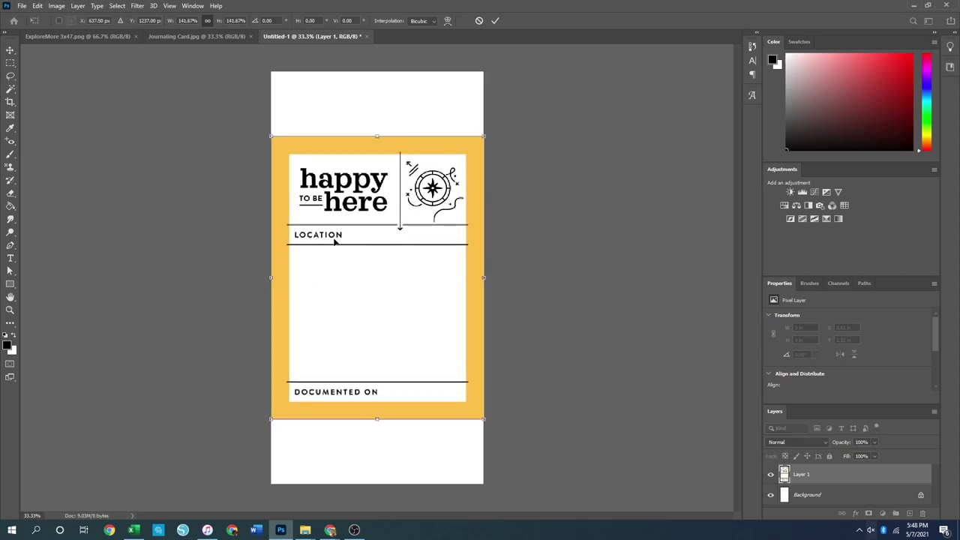
key(Return)
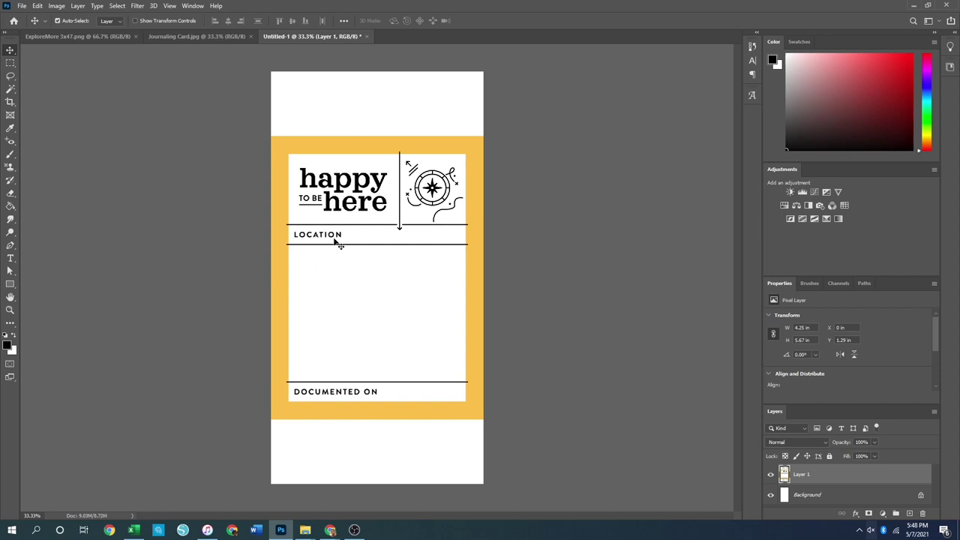
drag(403, 336, 392, 263)
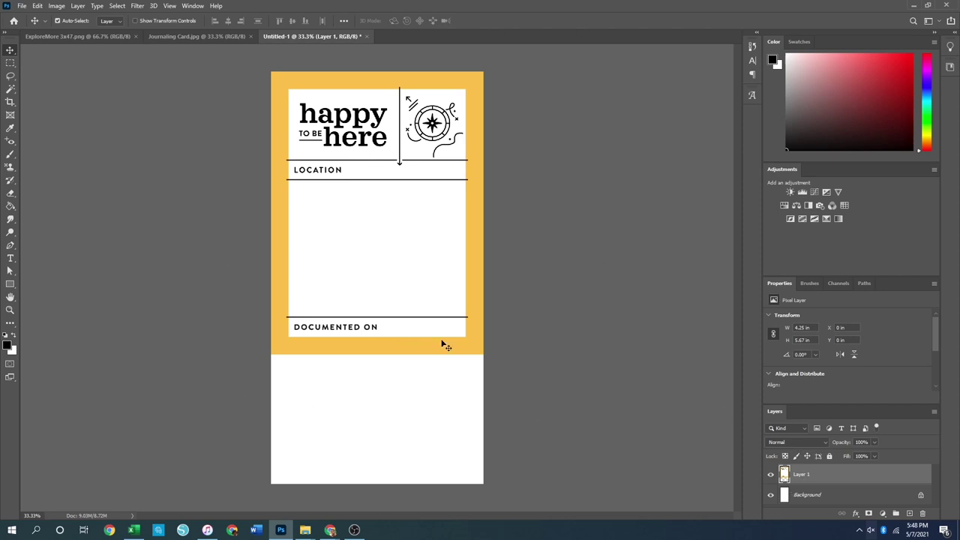
- Copy the card's area below the LOCATION lines to a new layer with a rectangular selection and move it down to the canvas's lower edge
click(10, 63)
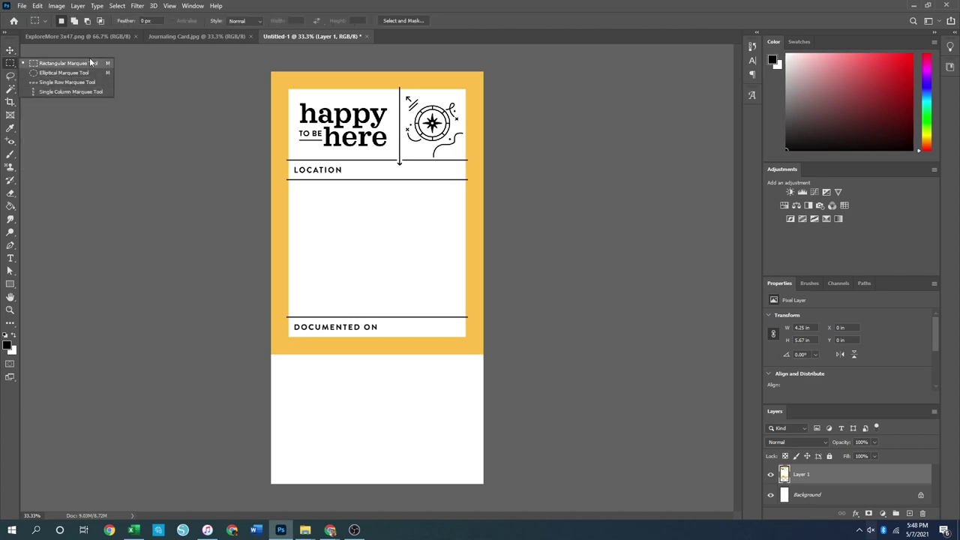
click(60, 63)
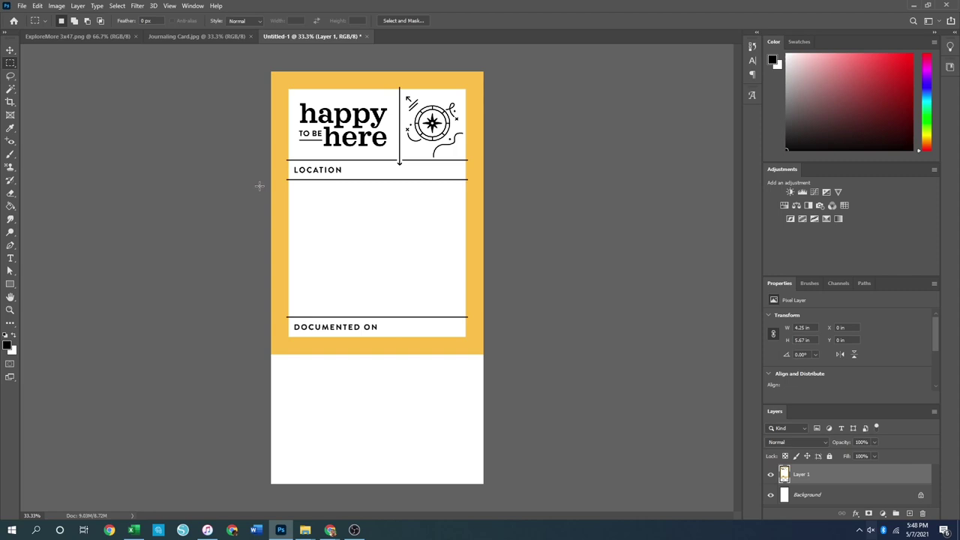
drag(265, 186, 495, 356)
right_click(381, 245)
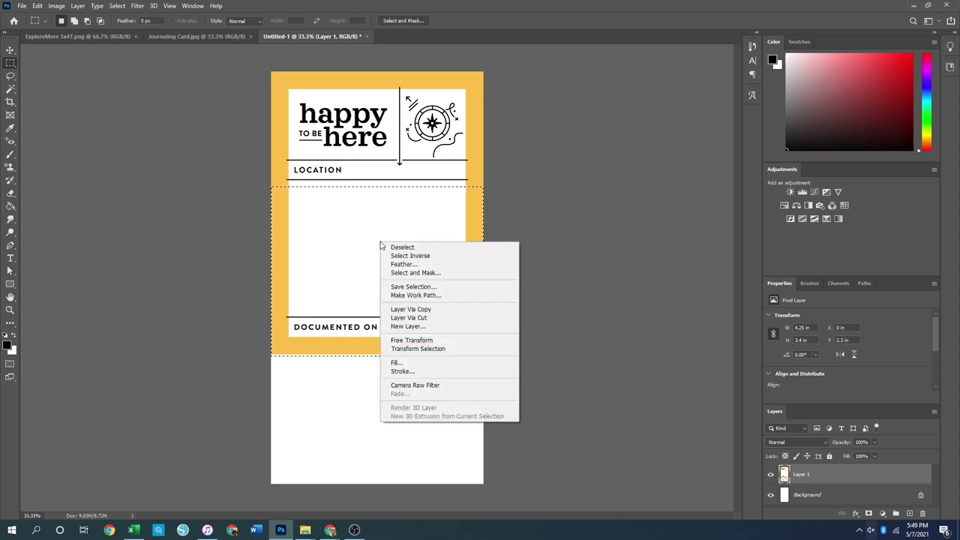
click(430, 310)
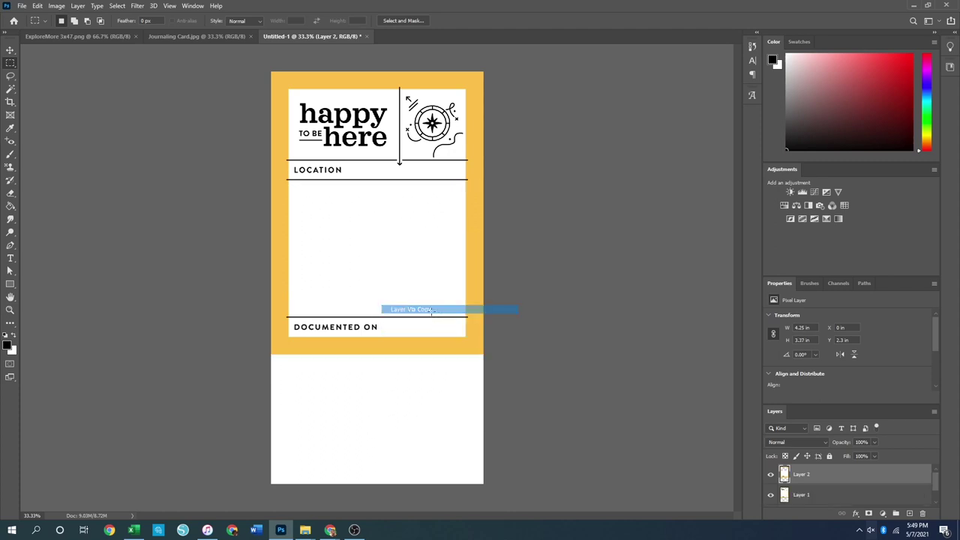
click(10, 50)
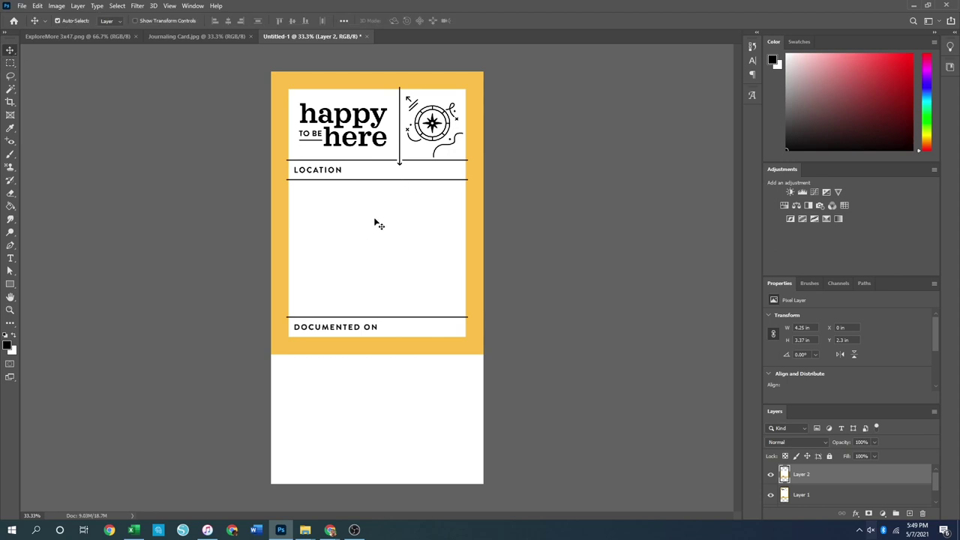
drag(377, 220, 372, 352)
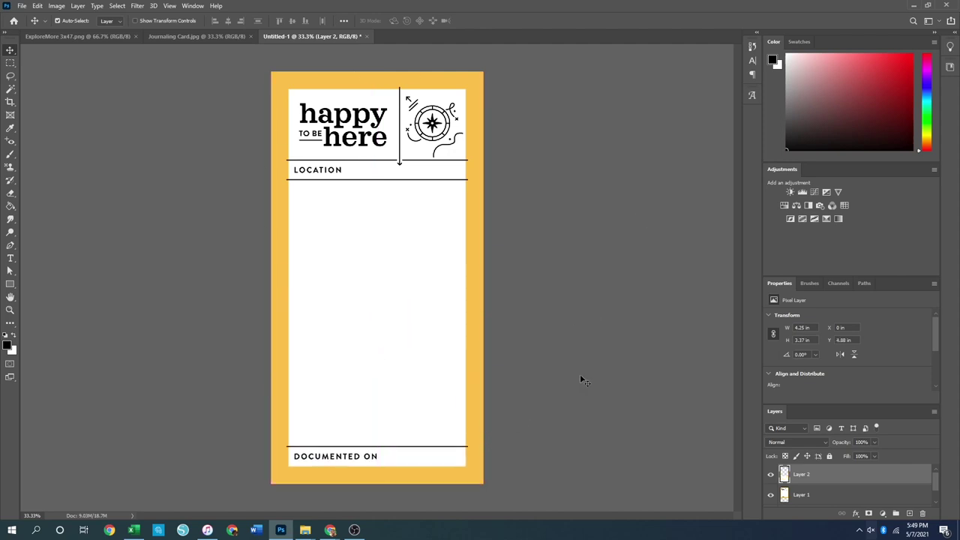
- Merge the two card layers with the Background layer
scroll(781, 495, down, 1)
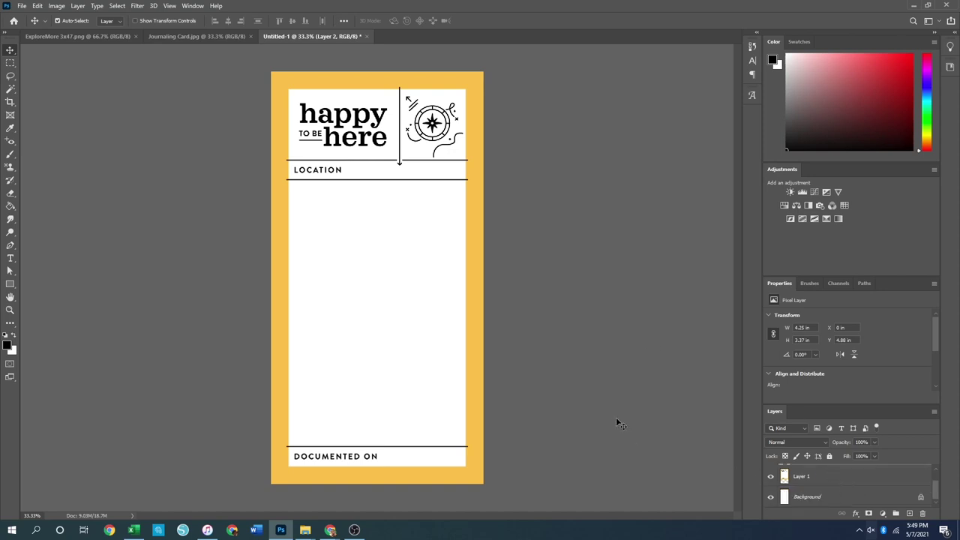
click(817, 496)
scroll(817, 483, up, 1)
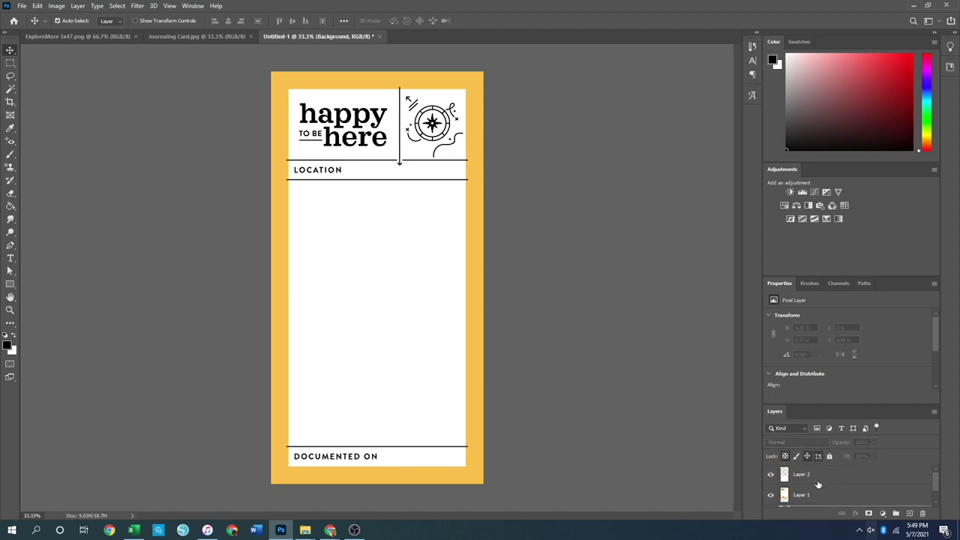
shift+click(818, 480)
right_click(822, 493)
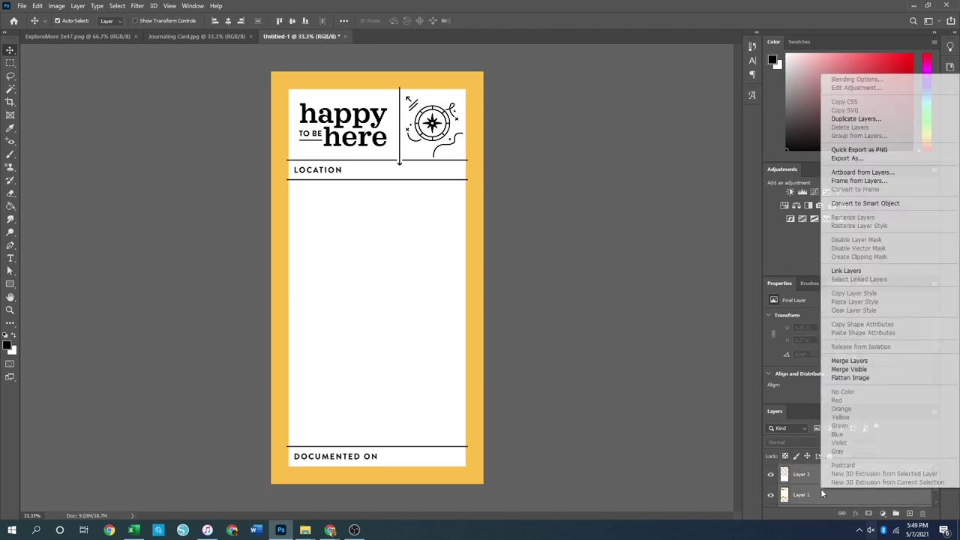
click(856, 364)
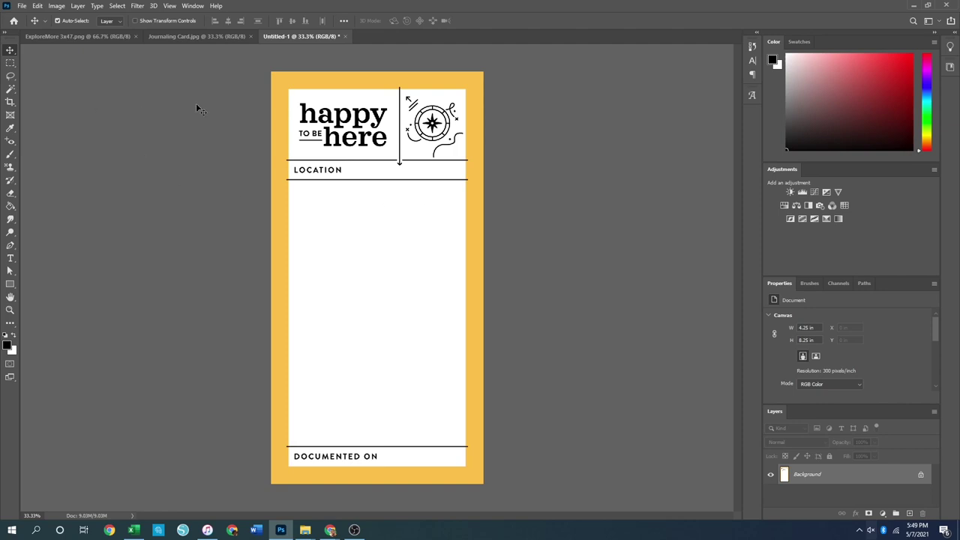
- Using Journaling Card.jpg as reference, draw a horizontal black line 3 px thick and about 1002 px long below the LOCATION section of the enlarged card
click(195, 39)
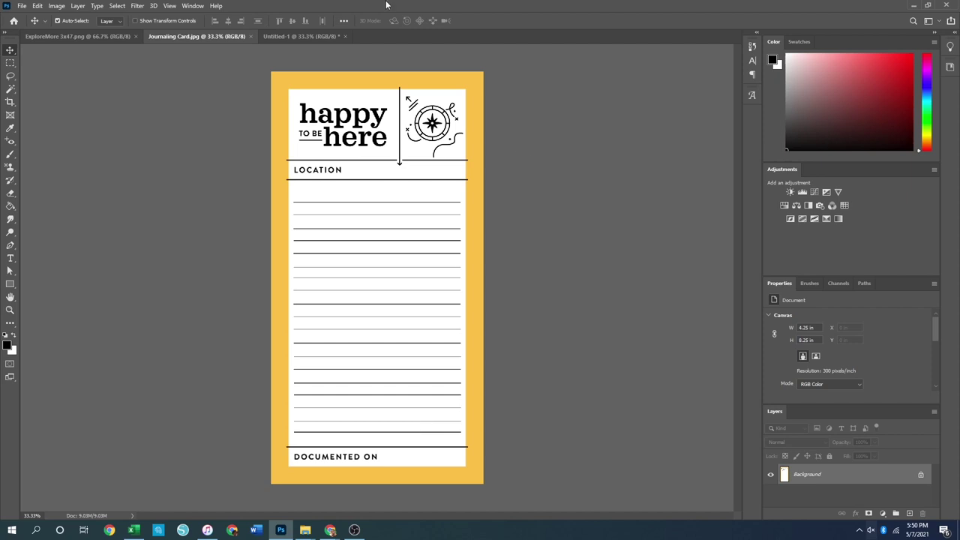
click(293, 40)
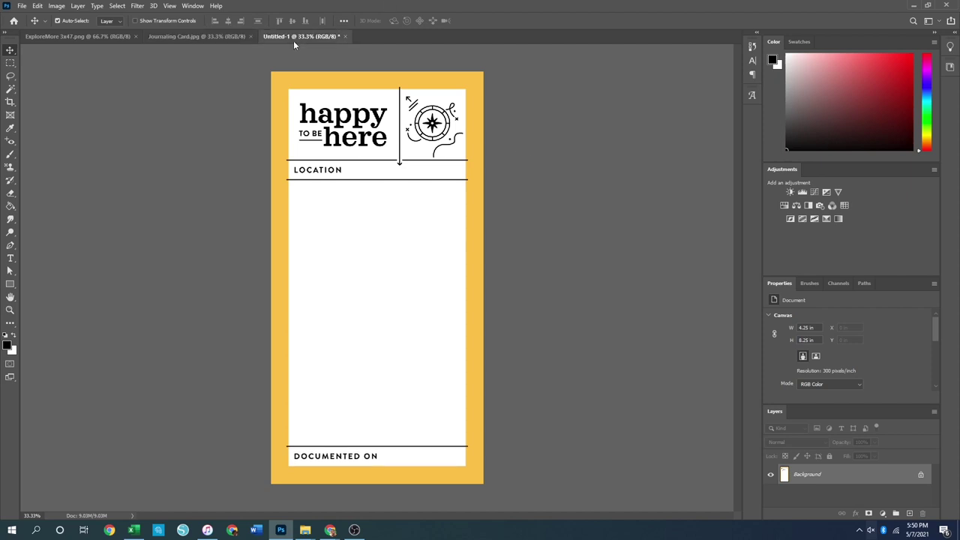
click(10, 285)
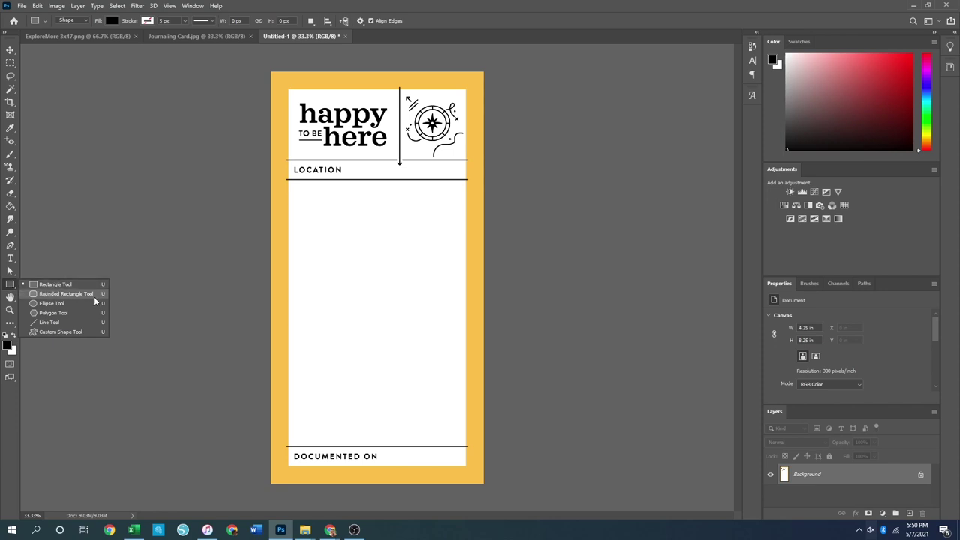
click(54, 324)
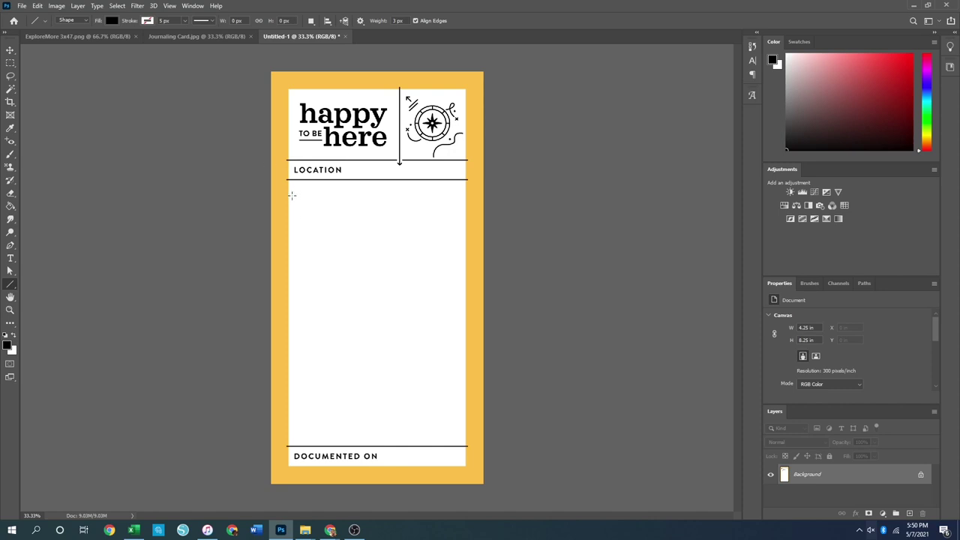
drag(291, 195, 459, 195)
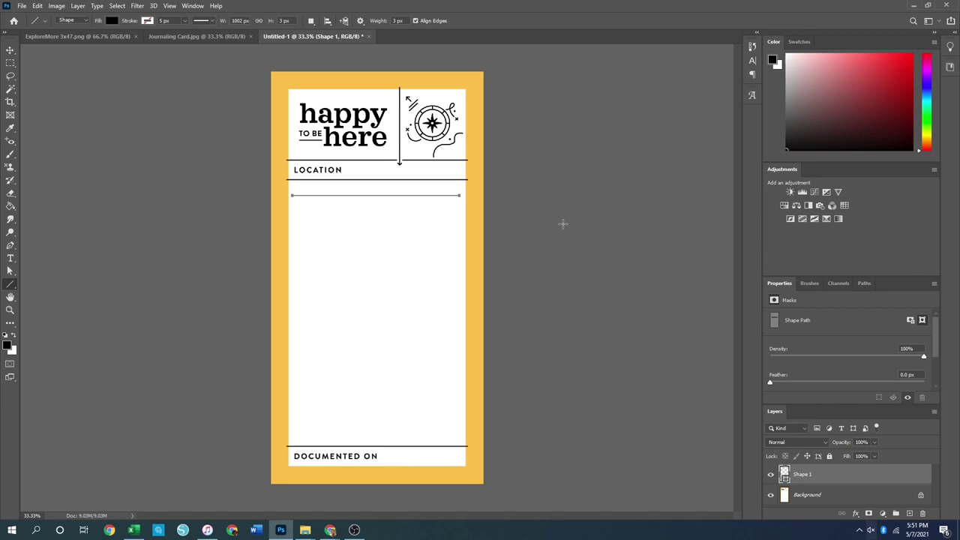
key(Return)
- Duplicate the journaling line and place the copy a short distance directly below the original
click(10, 51)
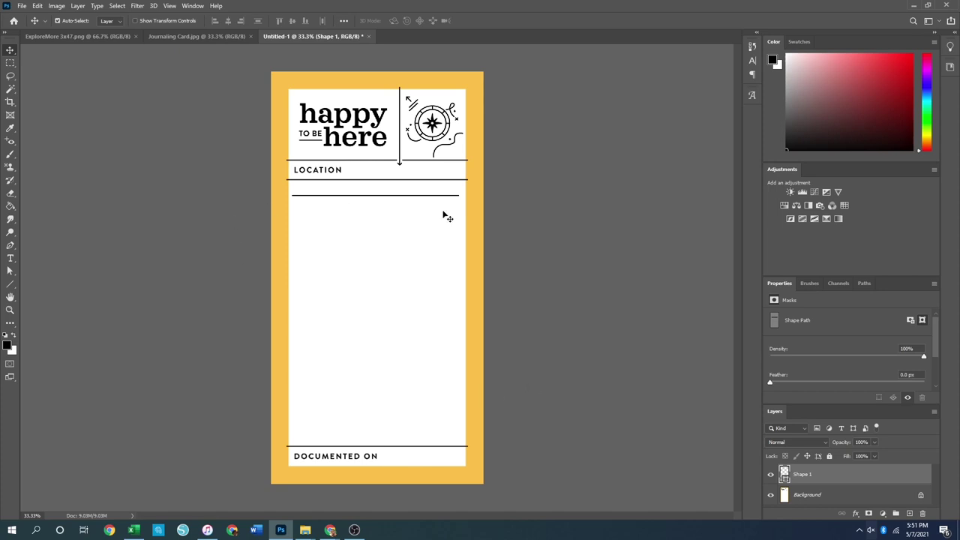
drag(421, 196, 421, 279)
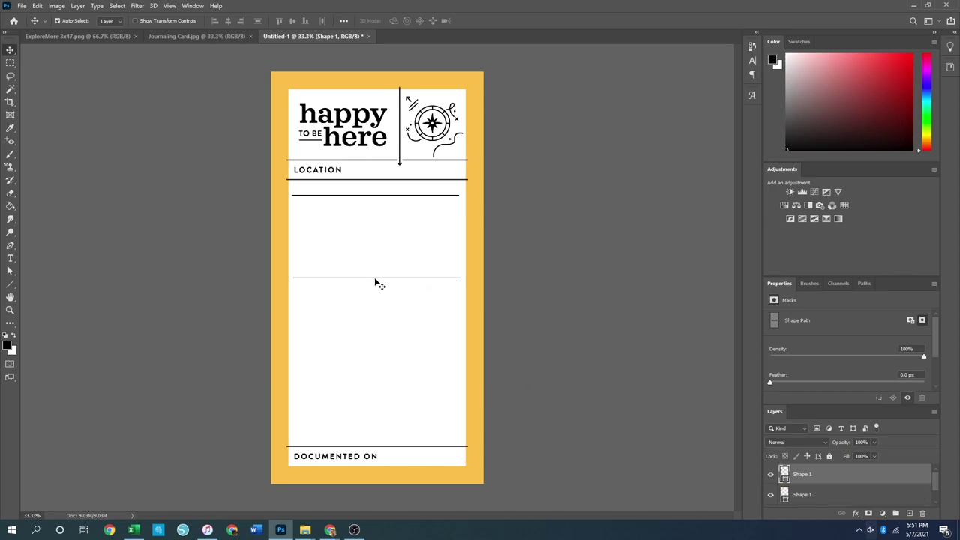
key(ctrl+t)
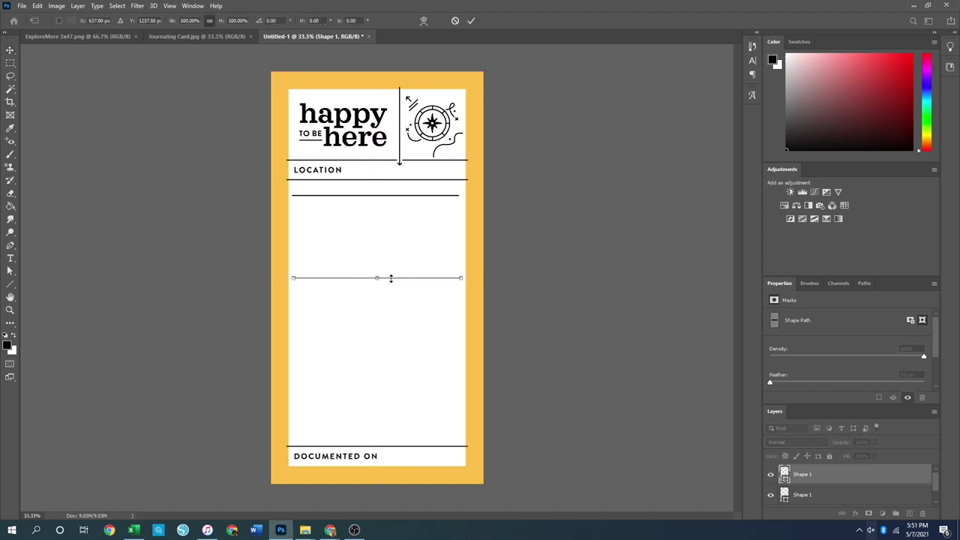
drag(396, 279, 392, 207)
key(Return)
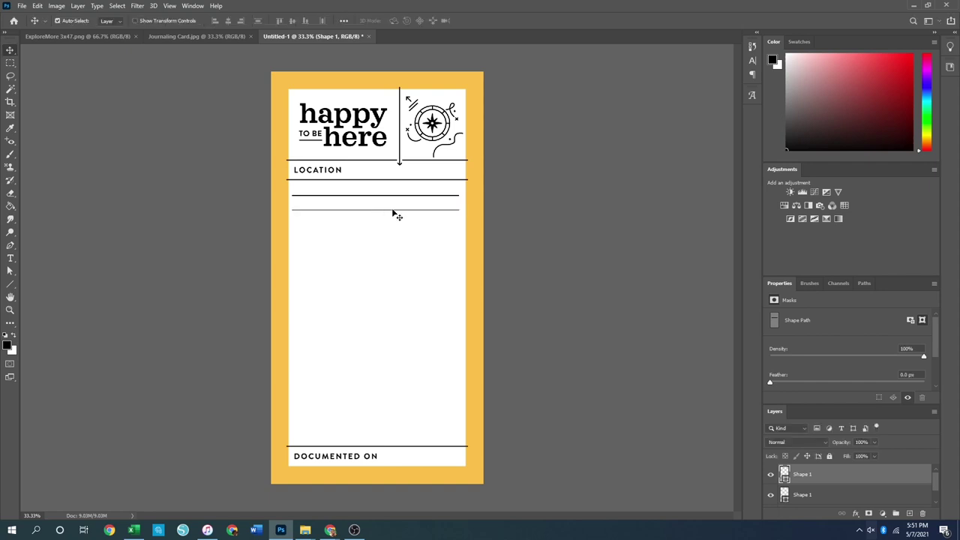
click(529, 207)
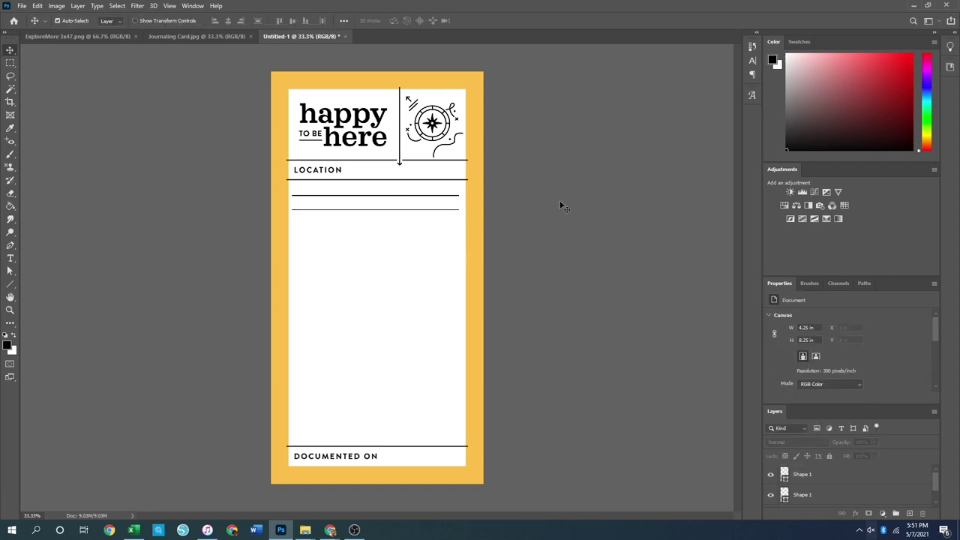
drag(358, 186, 384, 228)
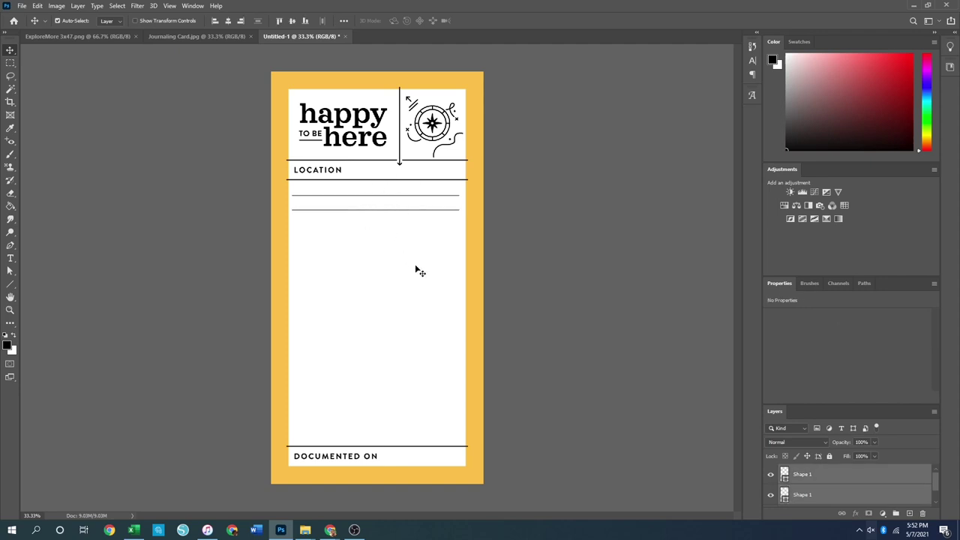
drag(411, 268, 377, 193)
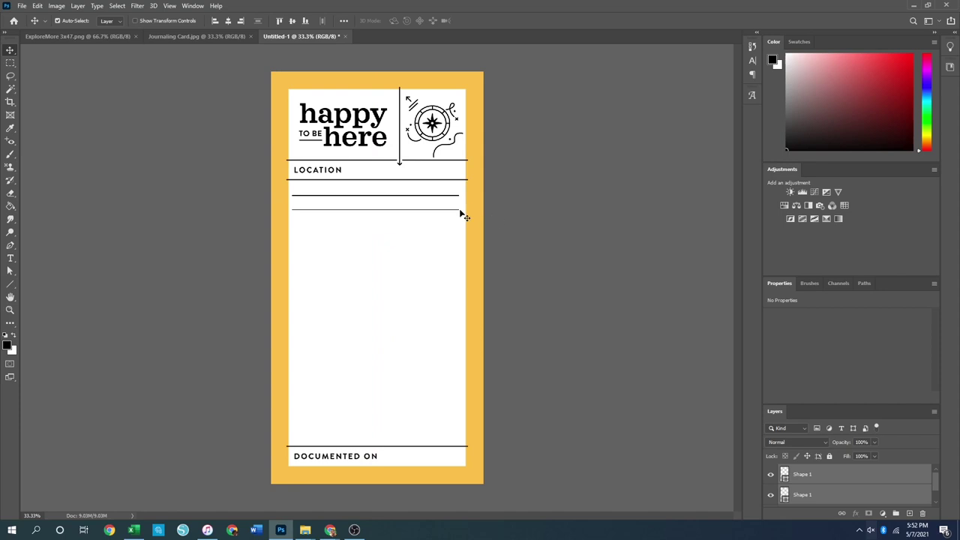
right_click(813, 492)
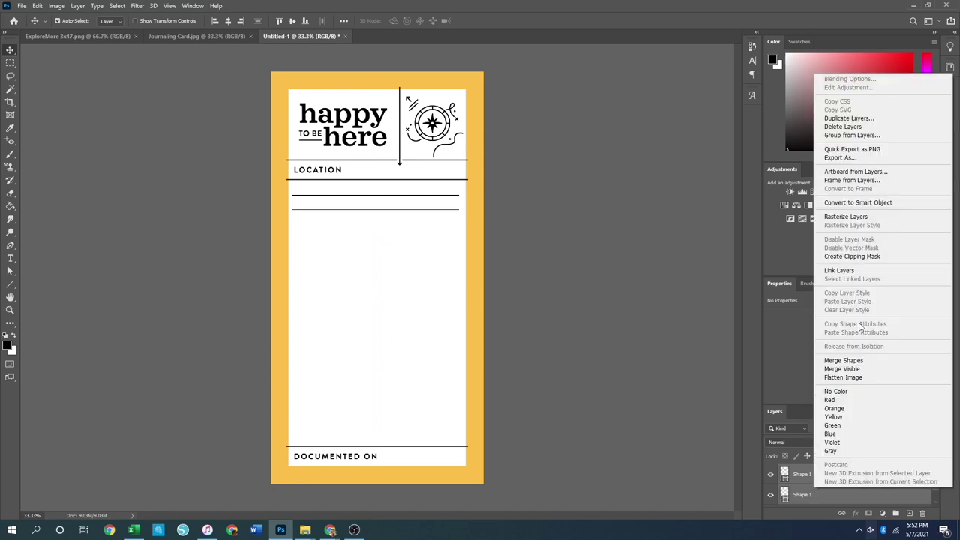
click(527, 328)
click(324, 217)
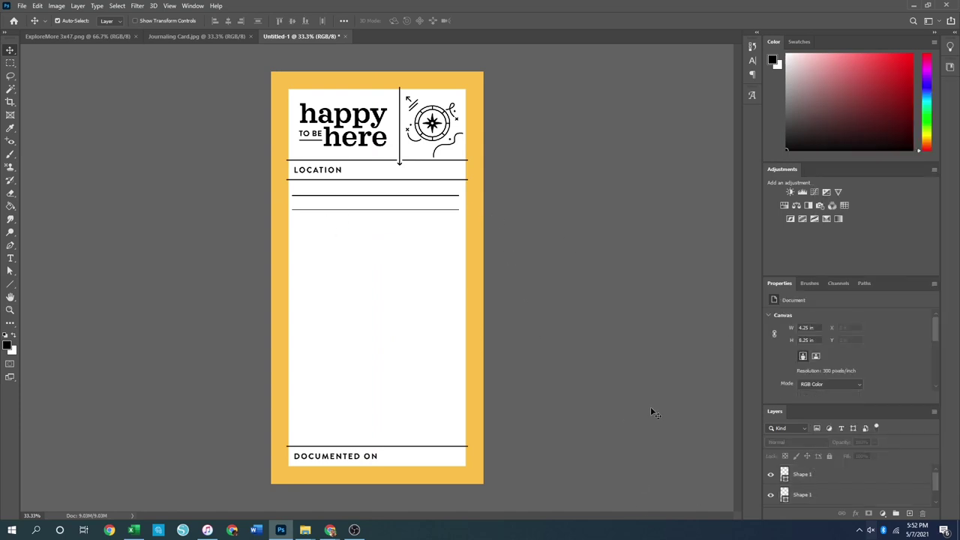
- Rasterize both journaling line shape layers
click(817, 486)
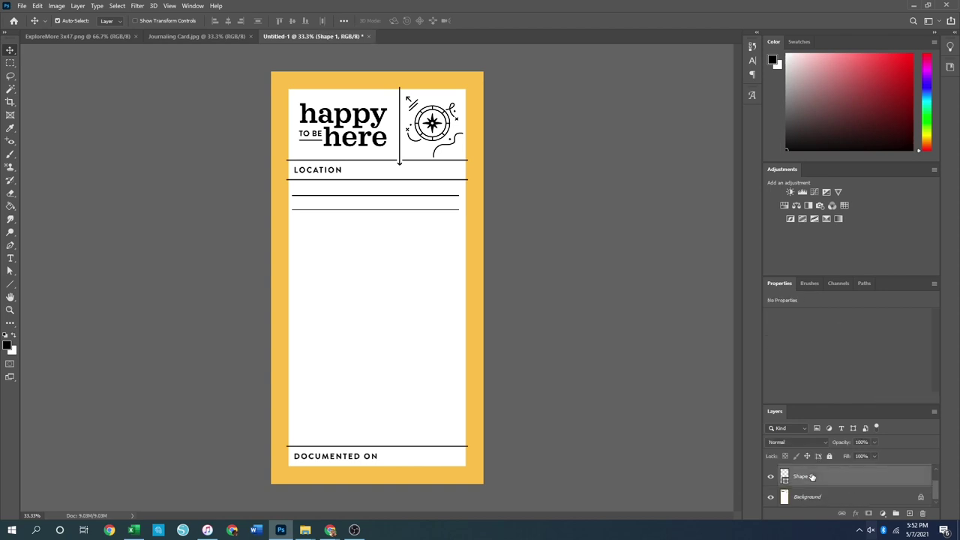
shift+click(813, 484)
right_click(798, 482)
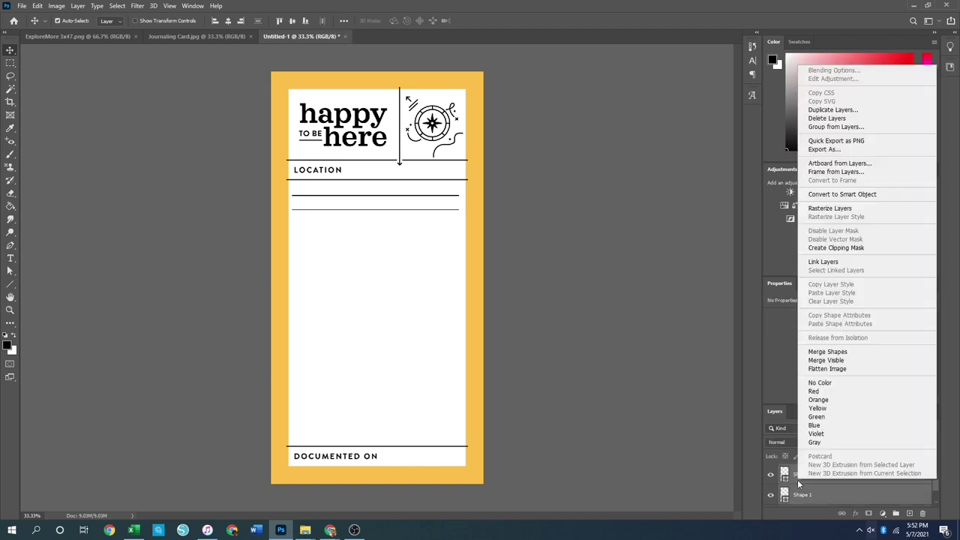
click(832, 208)
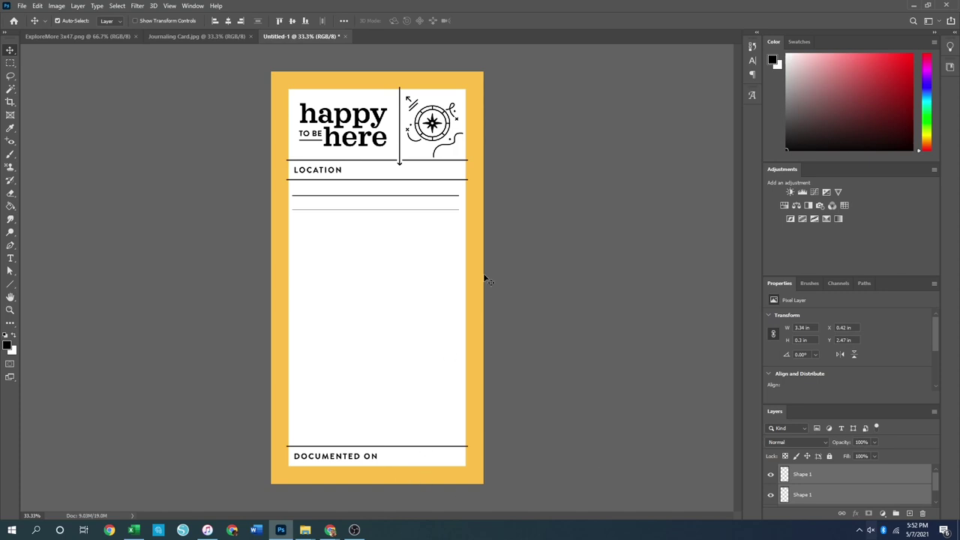
- Duplicate the pair of journaling lines and place the copy directly below, aligned with the originals
key(ctrl)
drag(387, 216, 387, 292)
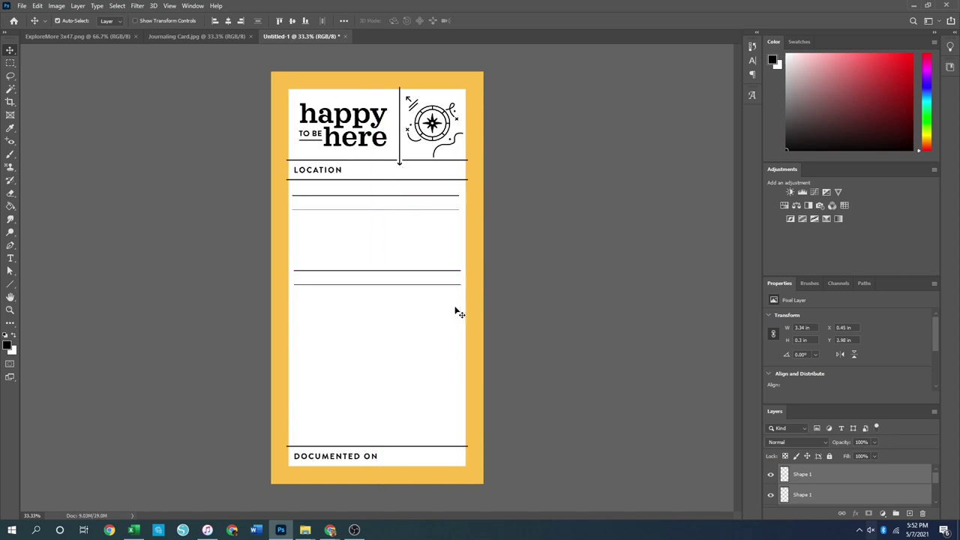
key(ctrl)
key(ctrl+t)
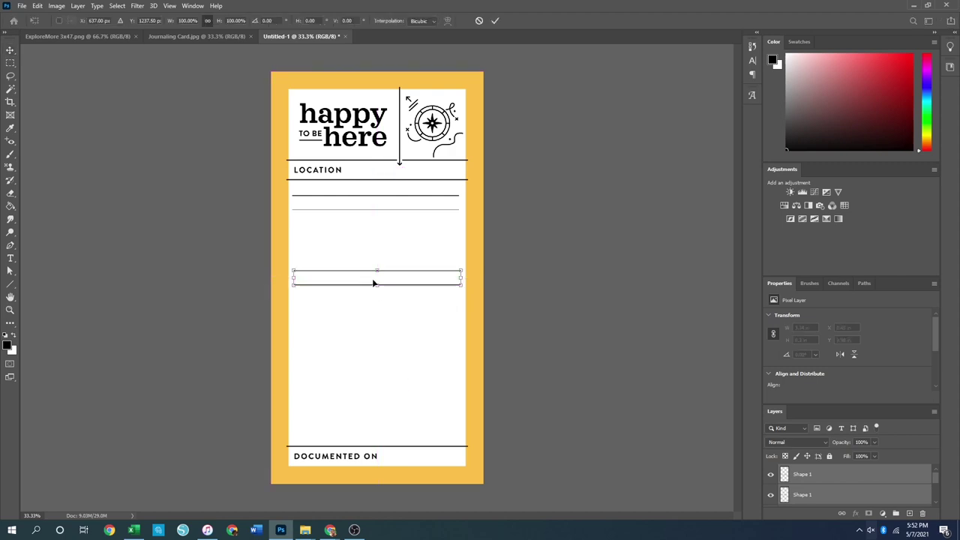
drag(372, 278, 373, 231)
click(697, 259)
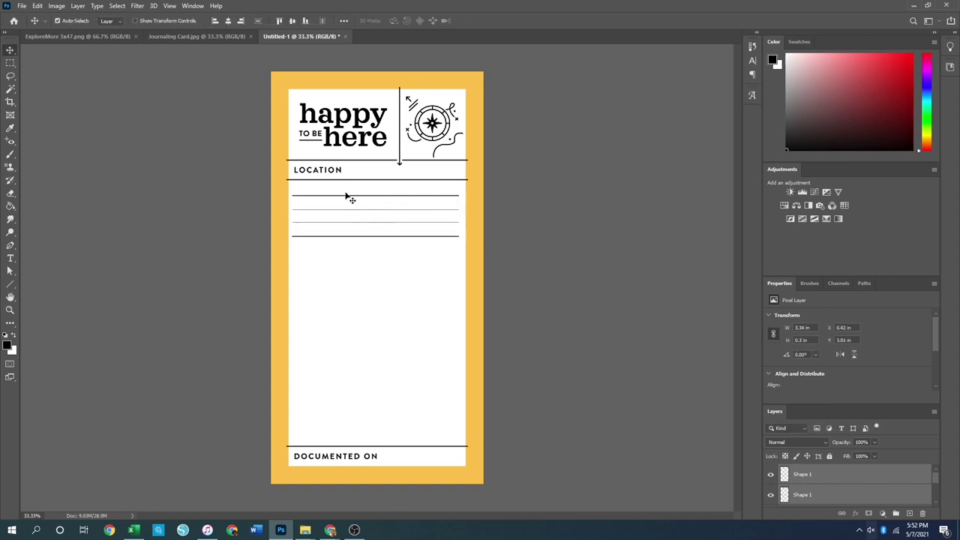
- Select all four journaling lines and center them horizontally on the card
drag(347, 195, 407, 268)
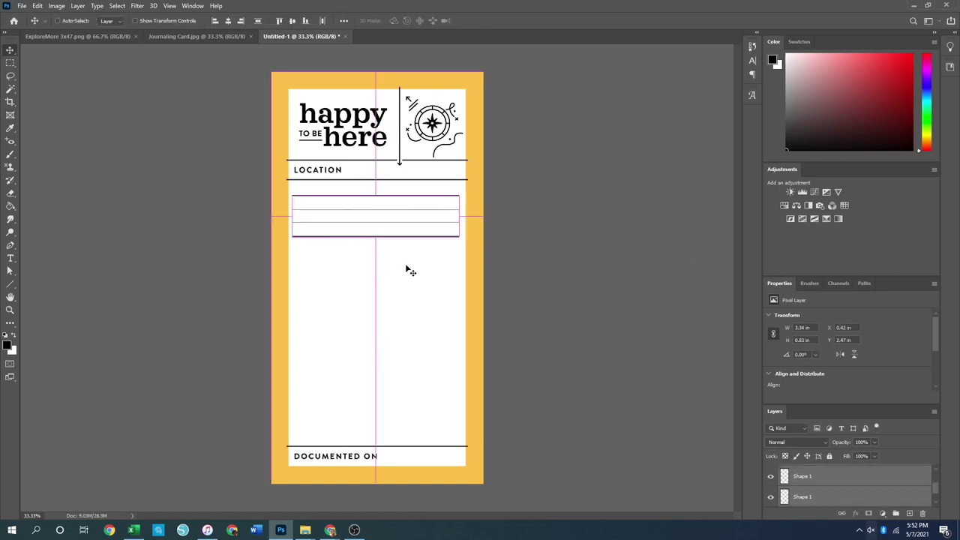
key(ctrl+t)
drag(371, 218, 374, 218)
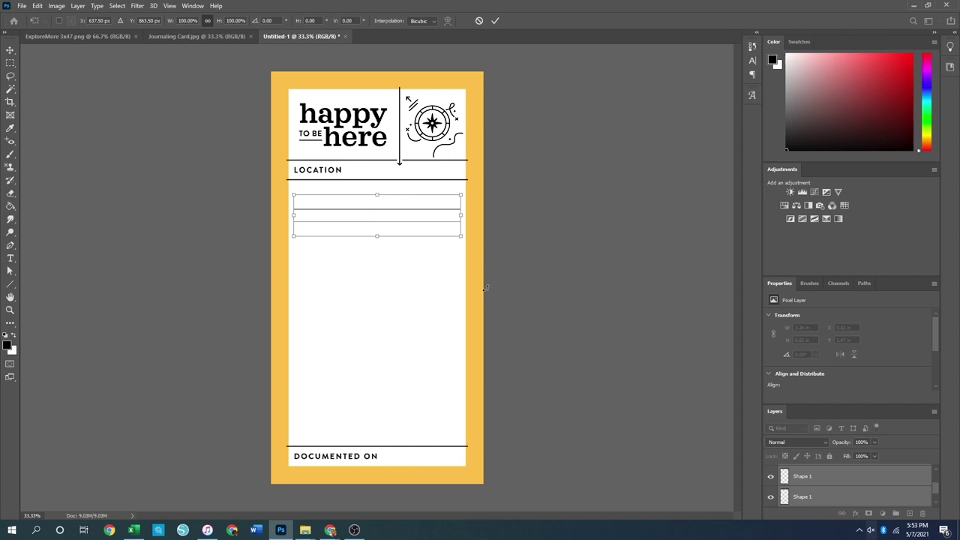
key(Return)
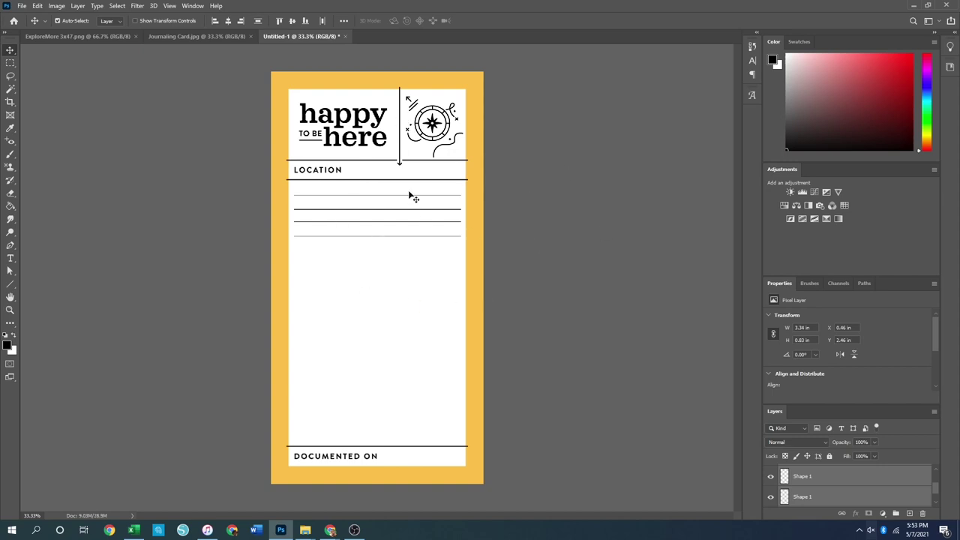
- Duplicate the four journaling lines and place the copy directly below them with matching spacing
drag(354, 189, 408, 235)
key(ctrl+v)
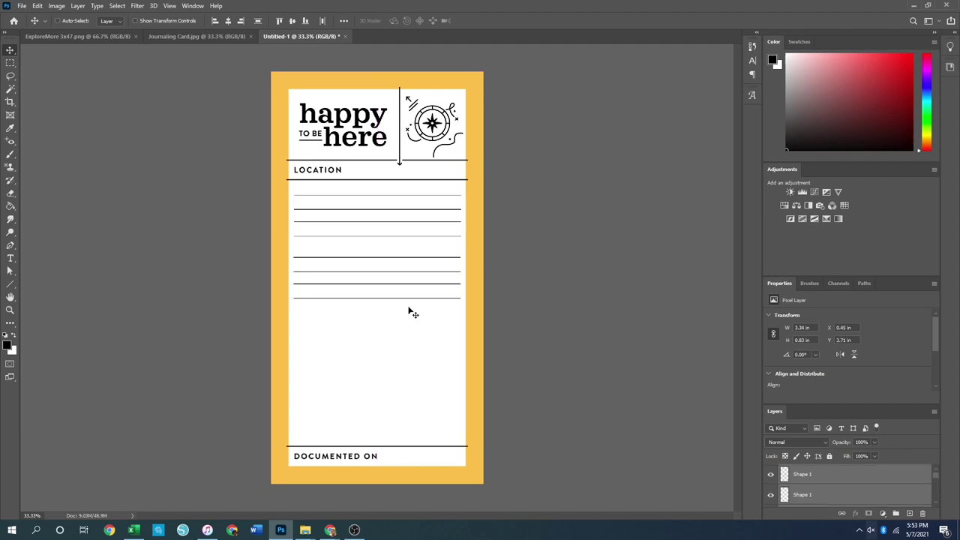
key(ctrl+t)
drag(392, 275, 383, 275)
key(Return)
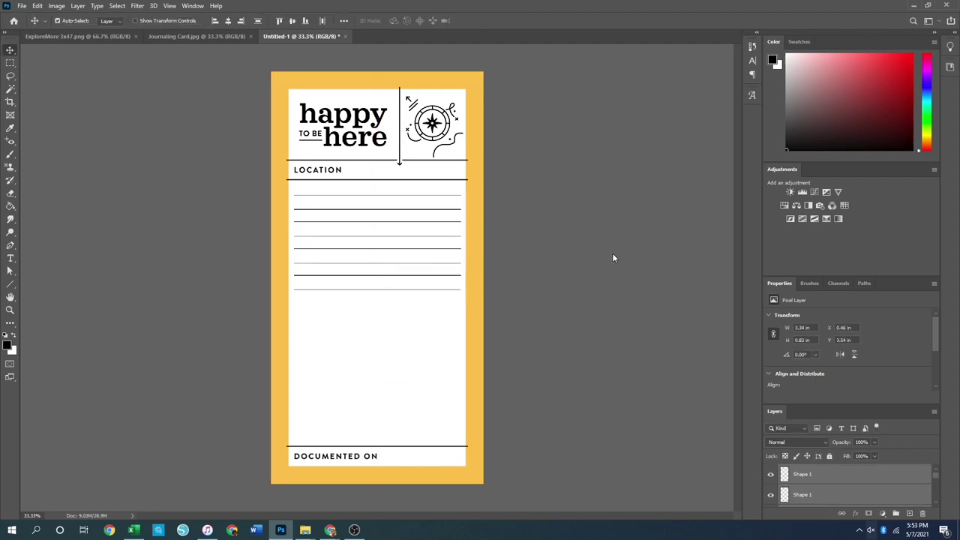
- Duplicate all eight journaling lines and place the copy directly below them
drag(338, 183, 391, 375)
key(ctrl+alt+t)
key(Return)
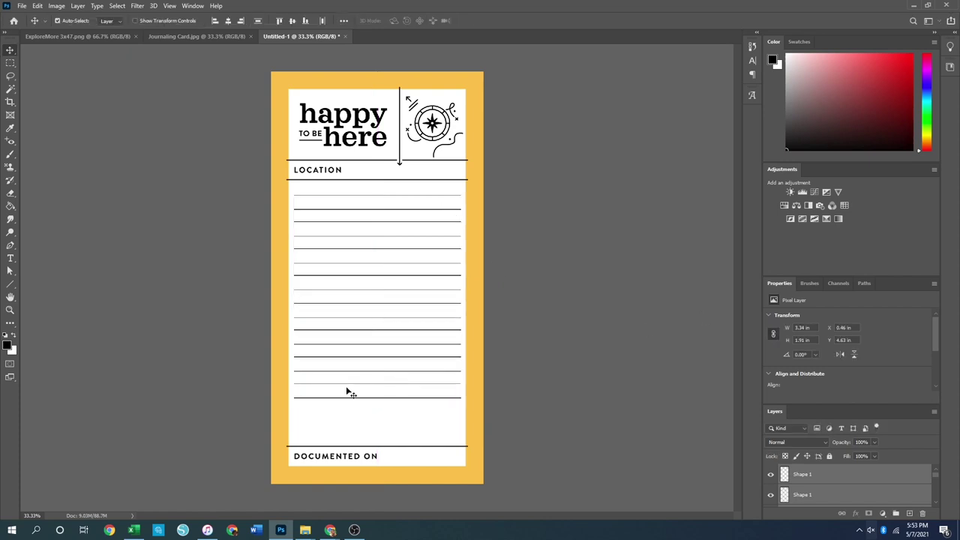
- Duplicate three of the journaling lines and place the copy in the remaining gap above DOCUMENTED ON
drag(328, 368, 347, 412)
key(ctrl)
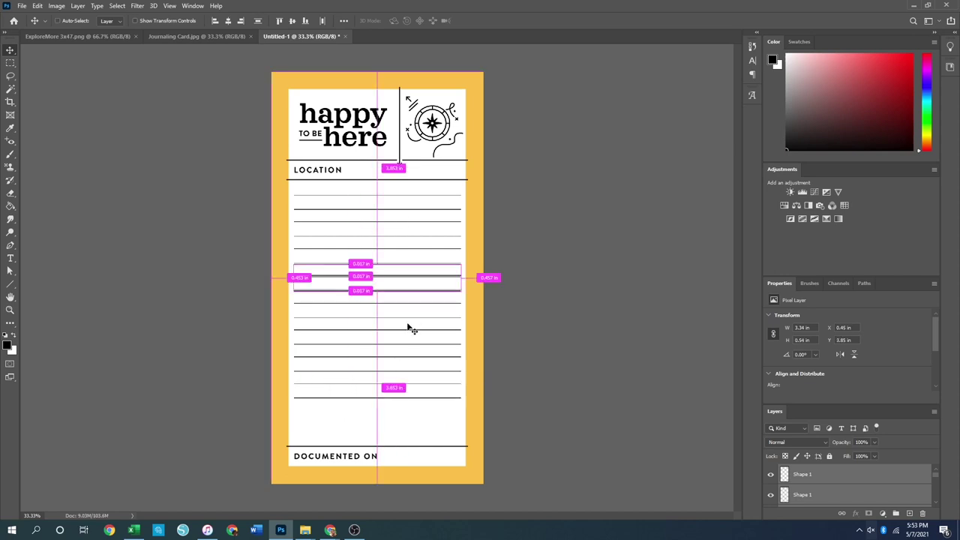
key(ctrl+alt+t)
drag(386, 281, 379, 429)
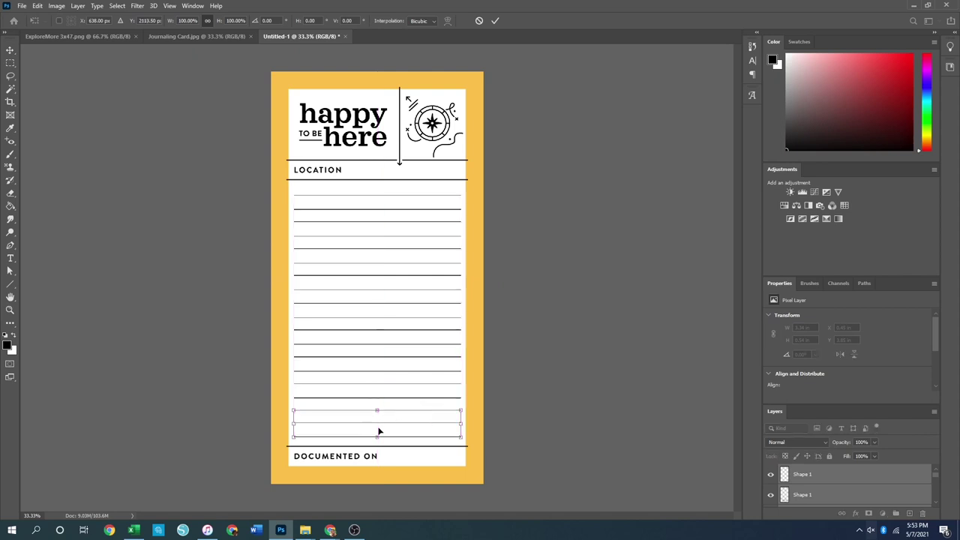
key(Return)
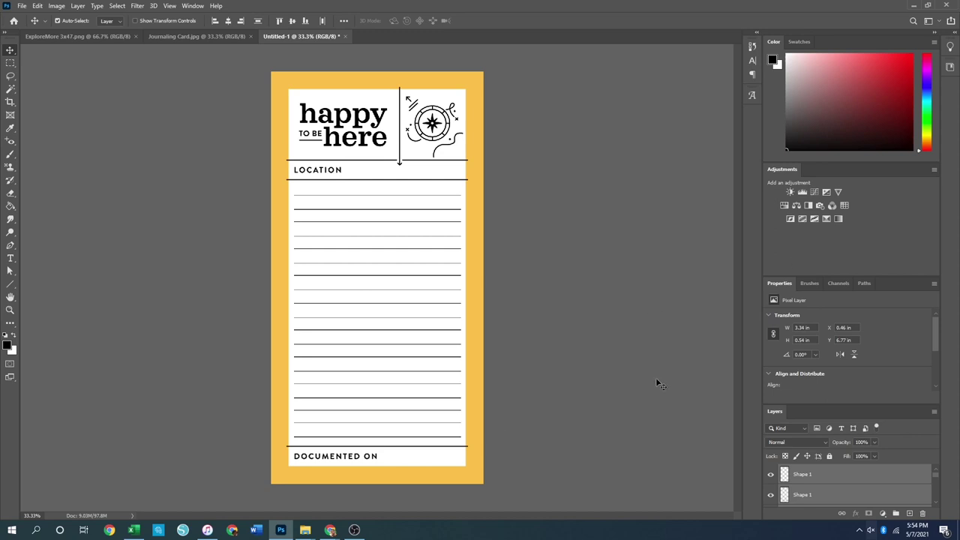
click(630, 316)
- Close Journaling Card.jpg and ExploreMore 3x47.png, keeping the enlarged card document open
click(202, 36)
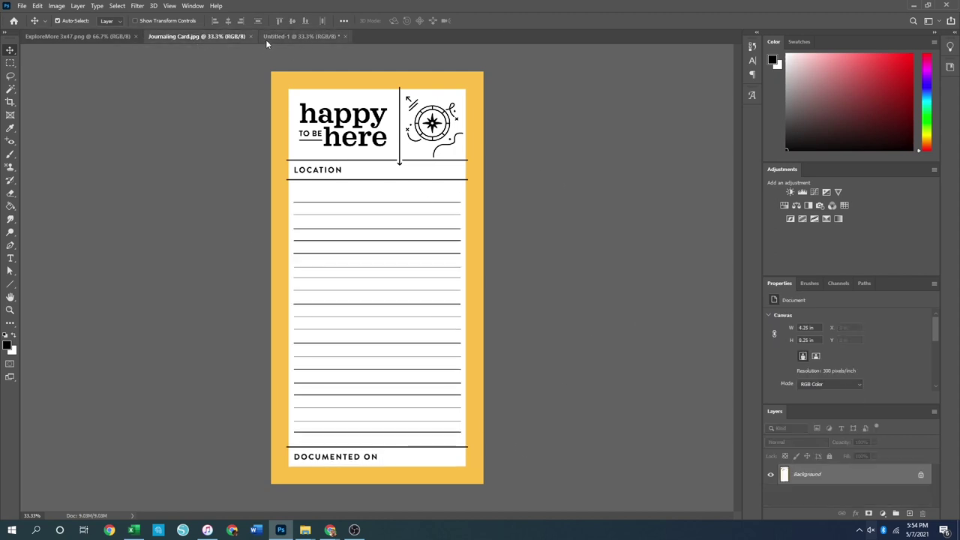
click(249, 36)
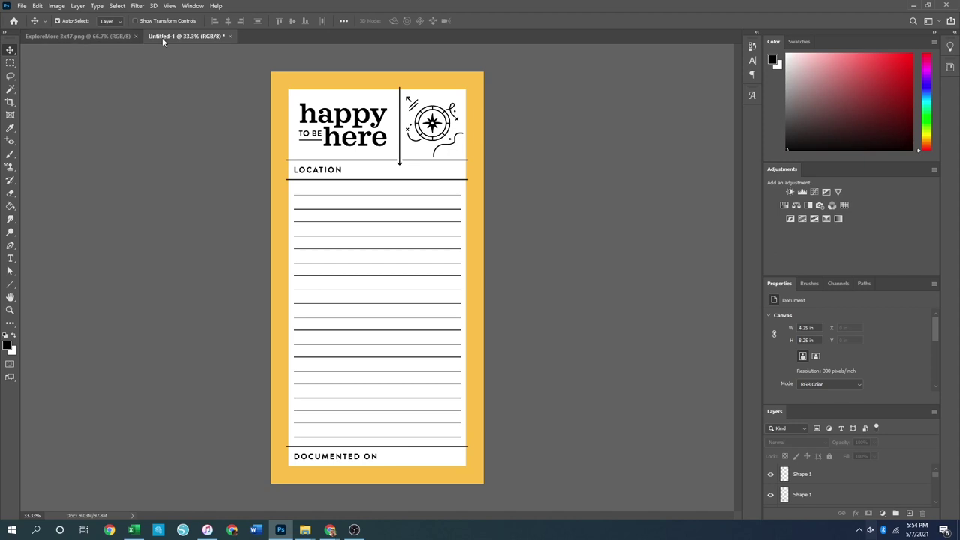
click(132, 35)
click(137, 36)
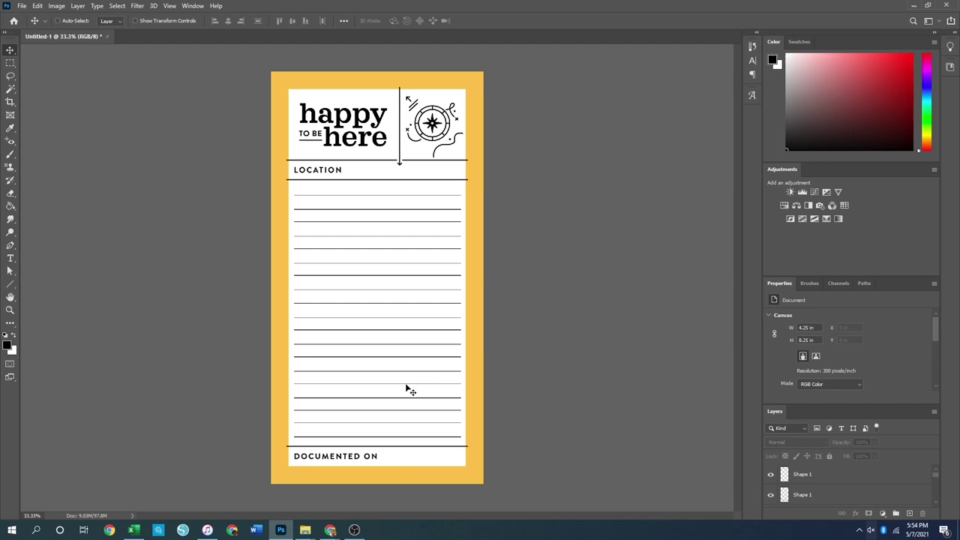
- Open ExploreMore 3x44.png from the 03. Spread #3 folder of the Montana travel album
key(ctrl+o)
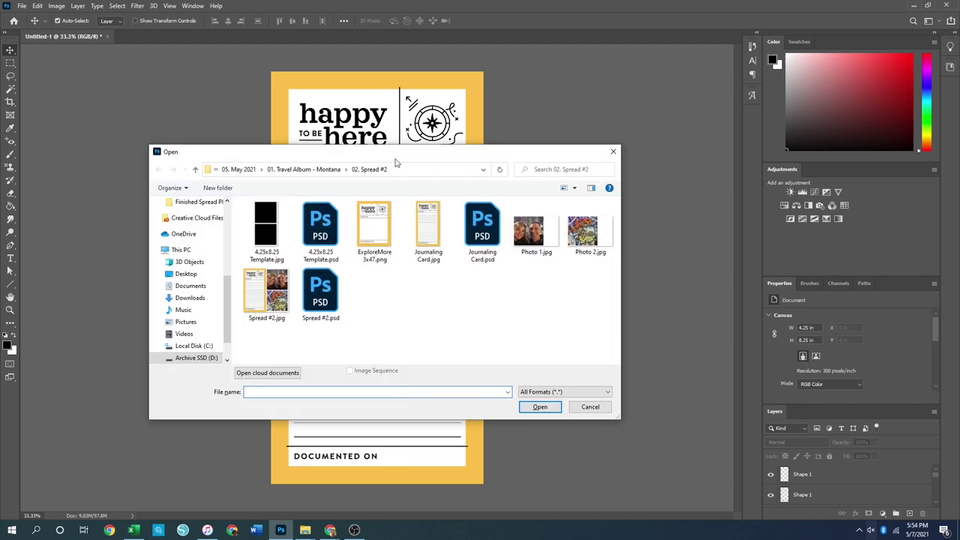
click(315, 169)
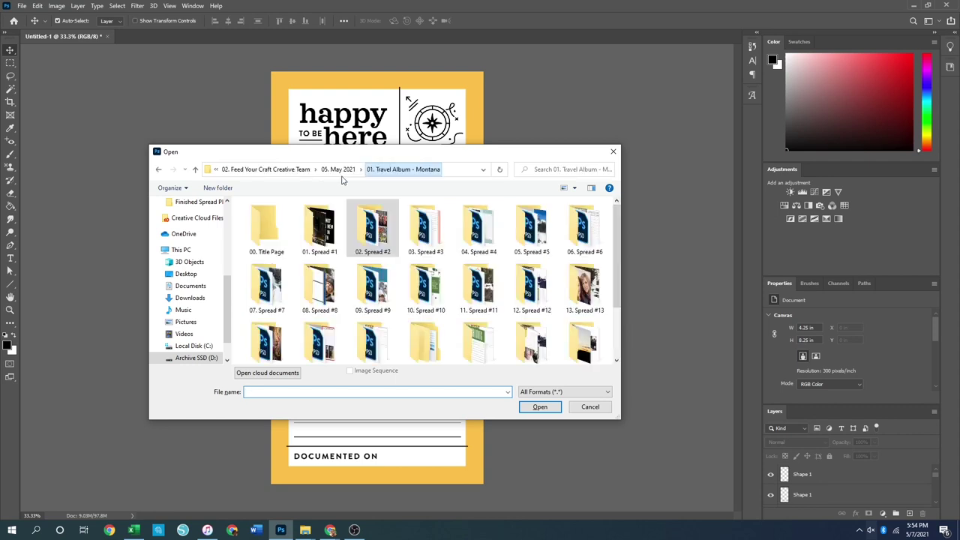
double_click(435, 236)
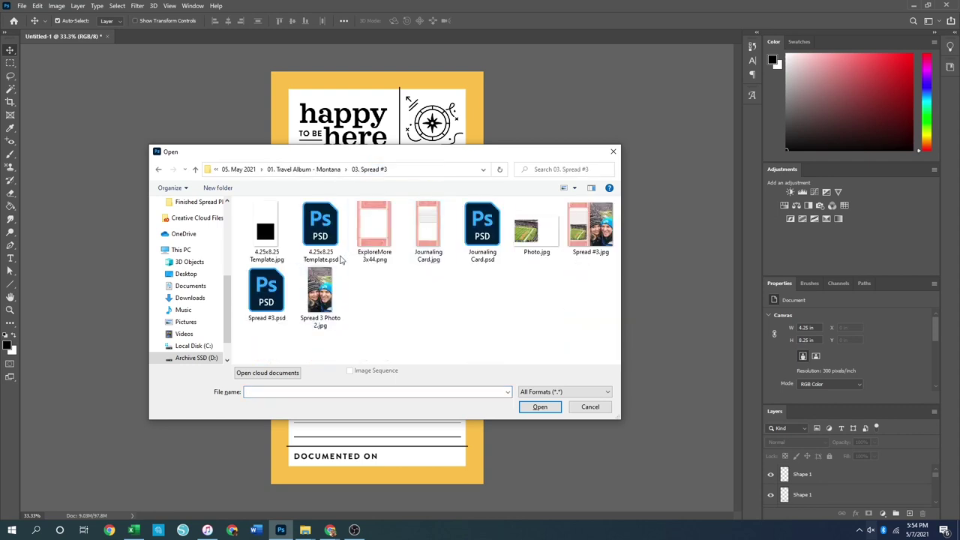
double_click(367, 237)
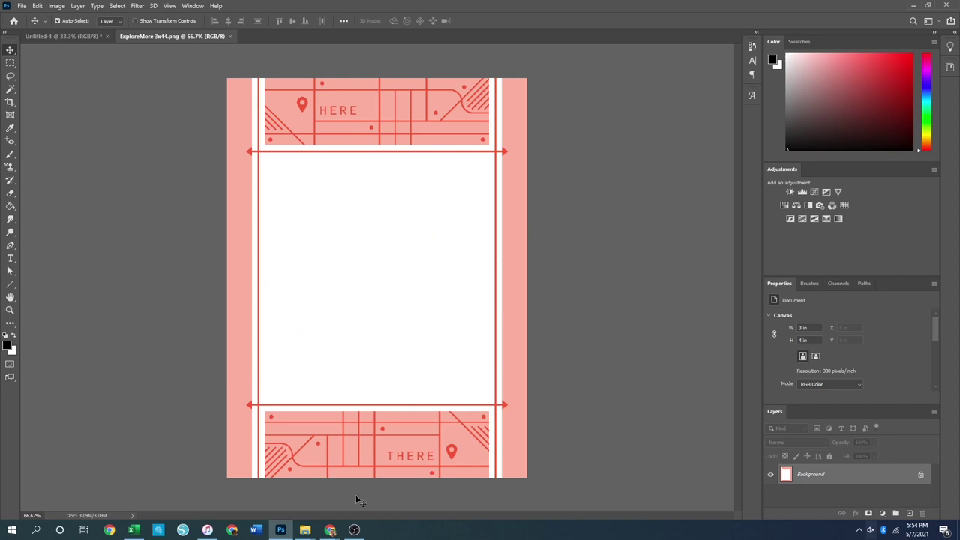
- Create a new 4.25 x 8.25 in document at 300 ppi and copy the entire ExploreMore 3x44 card into it
key(ctrl+n)
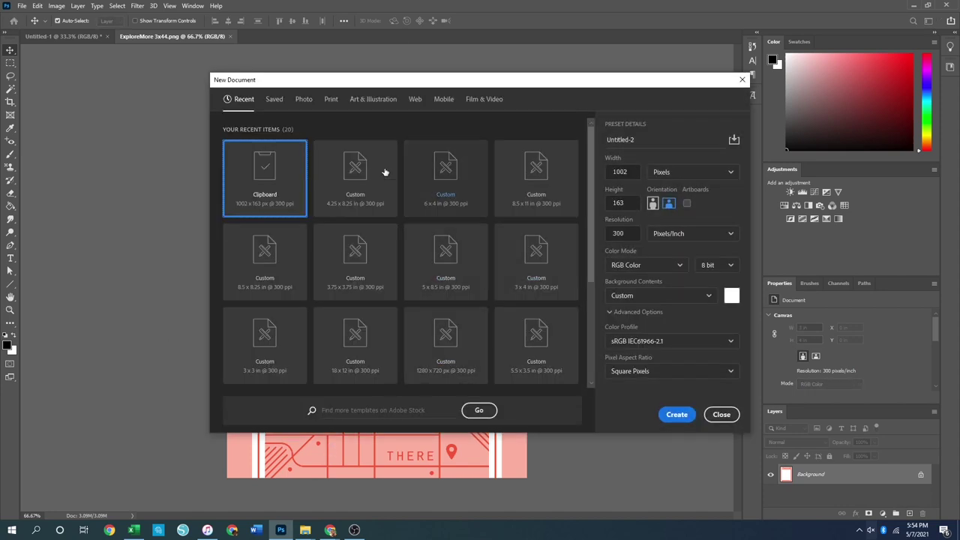
double_click(345, 195)
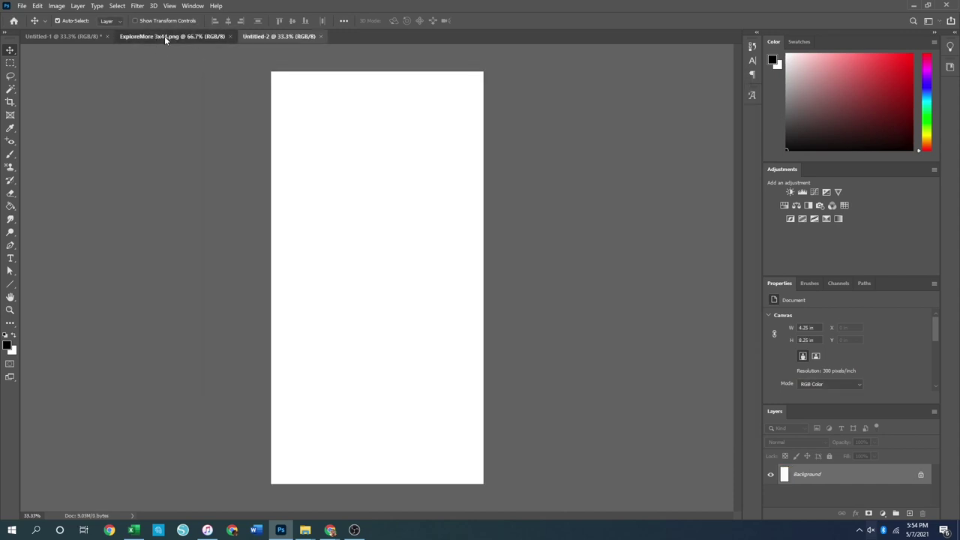
click(165, 36)
key(ctrl+a)
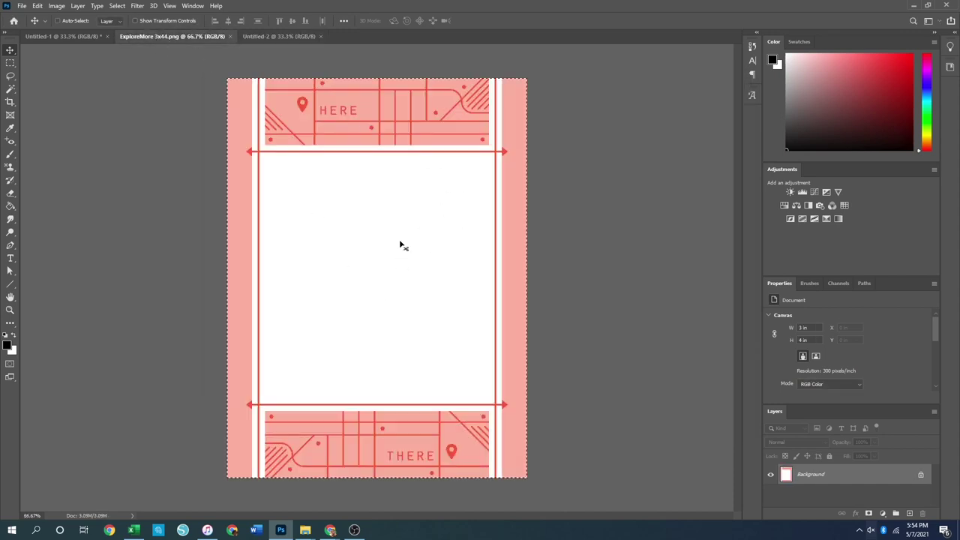
click(266, 35)
key(ctrl+v)
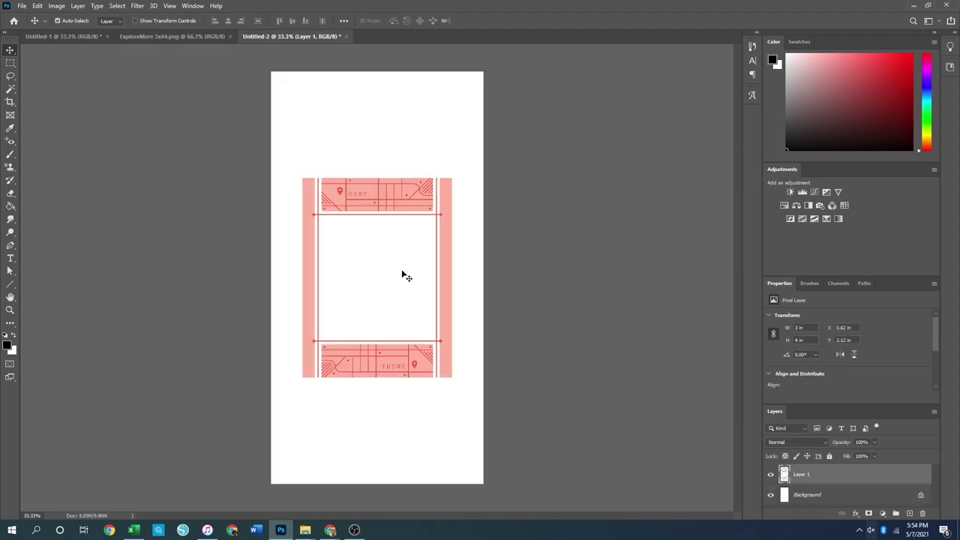
- Scale the pasted card proportionally to the full 4.25 in canvas width and align it with the canvas's upper edge
key(ctrl+t)
drag(451, 277, 484, 269)
drag(303, 277, 275, 265)
drag(368, 353, 378, 288)
key(Return)
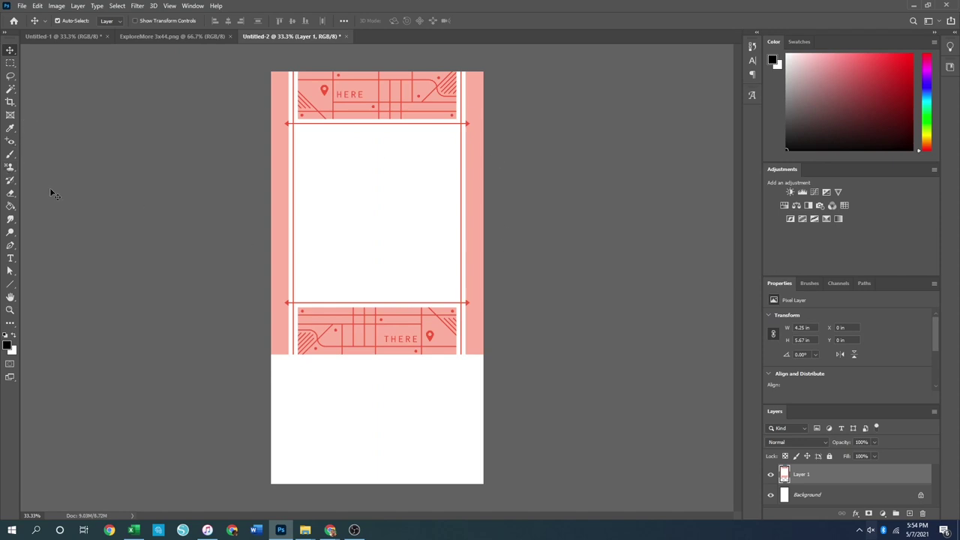
- Copy the card's area below the HERE banner to a new layer with a rectangular selection and move it down to the canvas's lower edge
click(10, 63)
drag(255, 129, 494, 357)
right_click(397, 201)
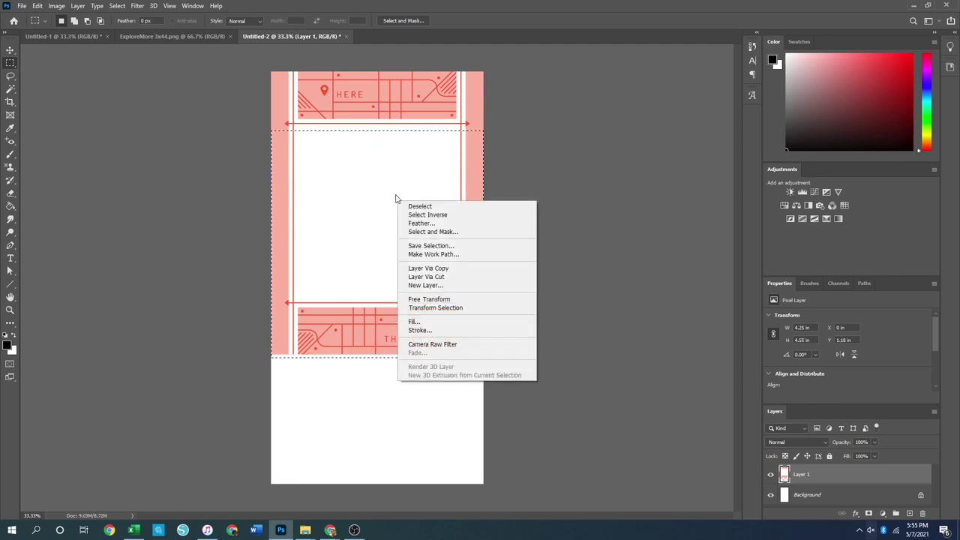
click(450, 269)
click(10, 50)
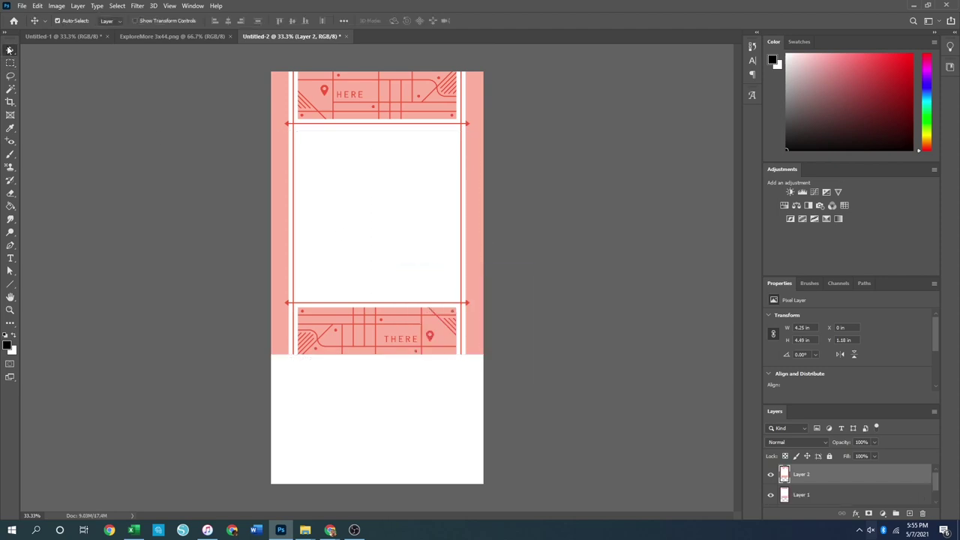
drag(368, 207, 368, 334)
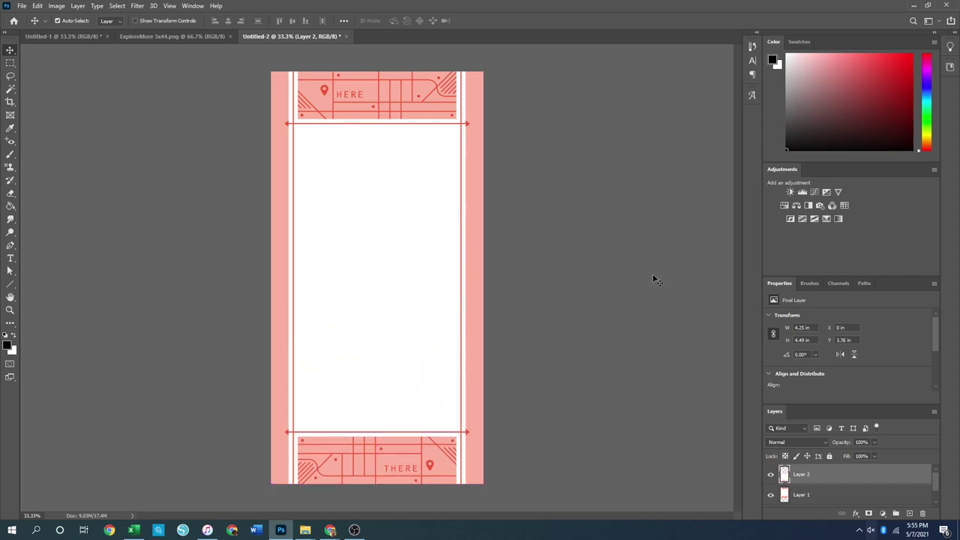
- Merge the pink card's layers with the Background layer and close ExploreMore 3x44.png
key(ctrl+shift+e)
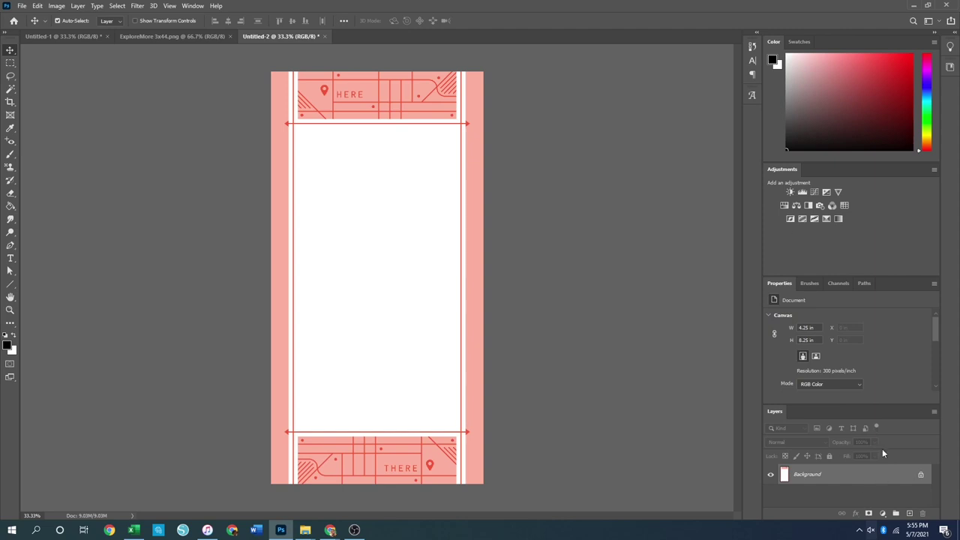
click(138, 35)
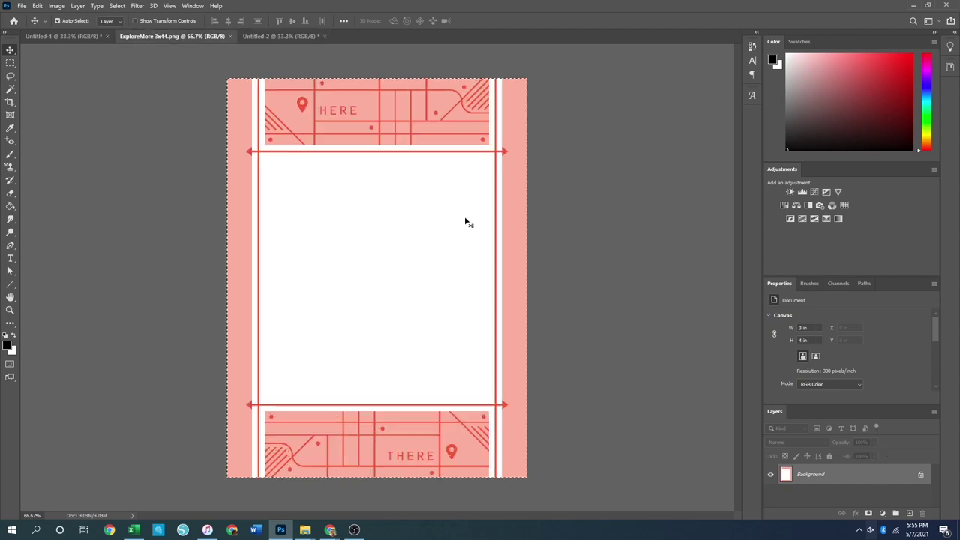
click(229, 36)
- Copy all the journaling lines from the yellow happy to be here card into the enlarged pink card
click(69, 36)
drag(346, 186, 399, 440)
drag(400, 444, 397, 443)
key(ctrl+d)
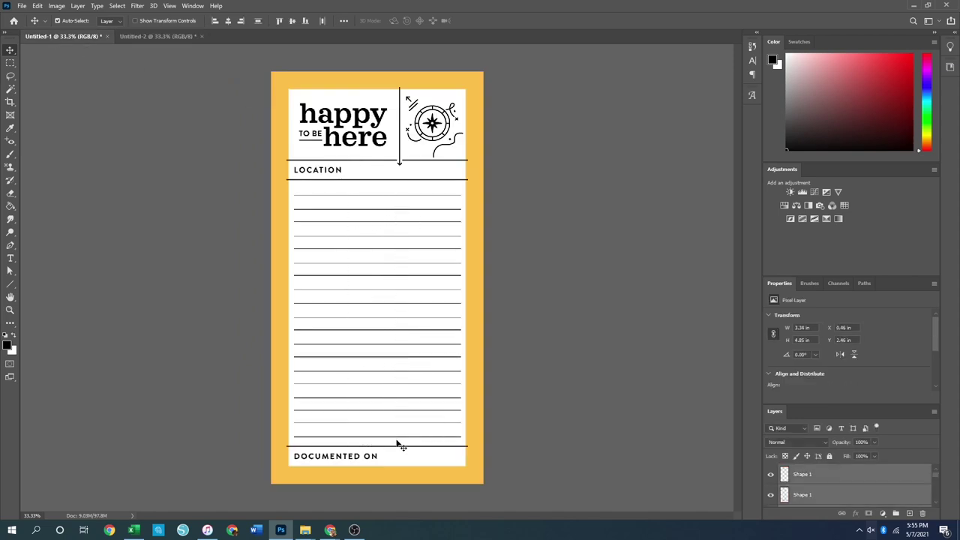
click(150, 36)
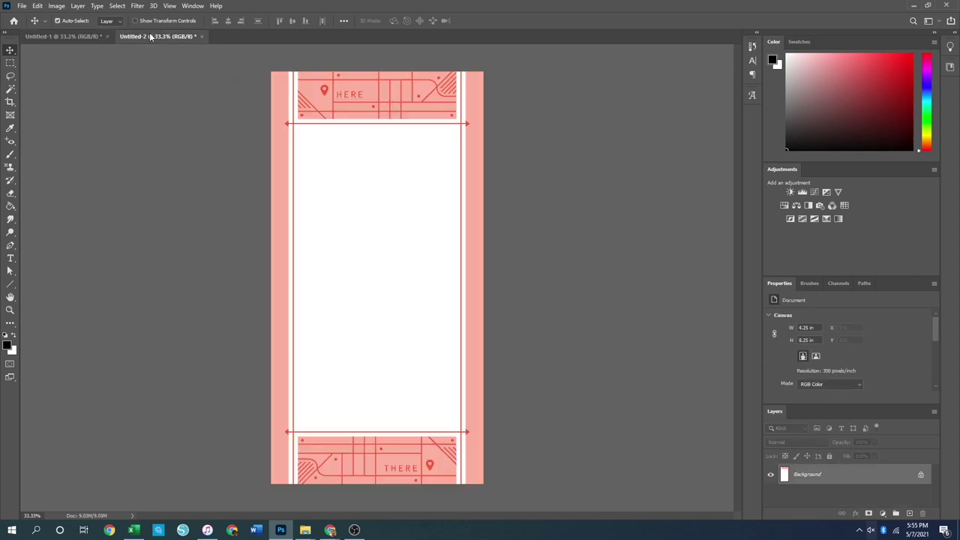
key(ctrl+v)
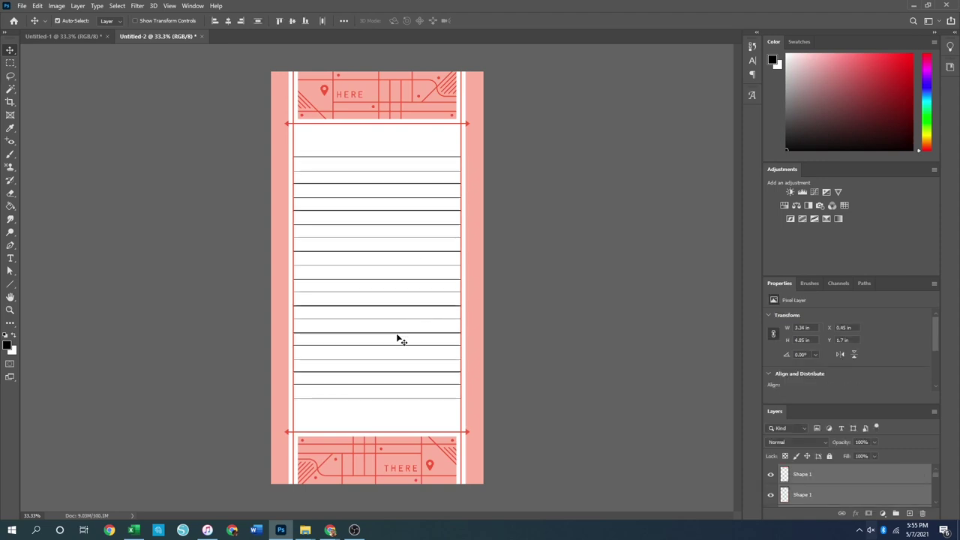
- Scale the pasted journaling lines down proportionally to about 94% and place them below the HERE banner, centred between the red vertical lines
key(ctrl+t)
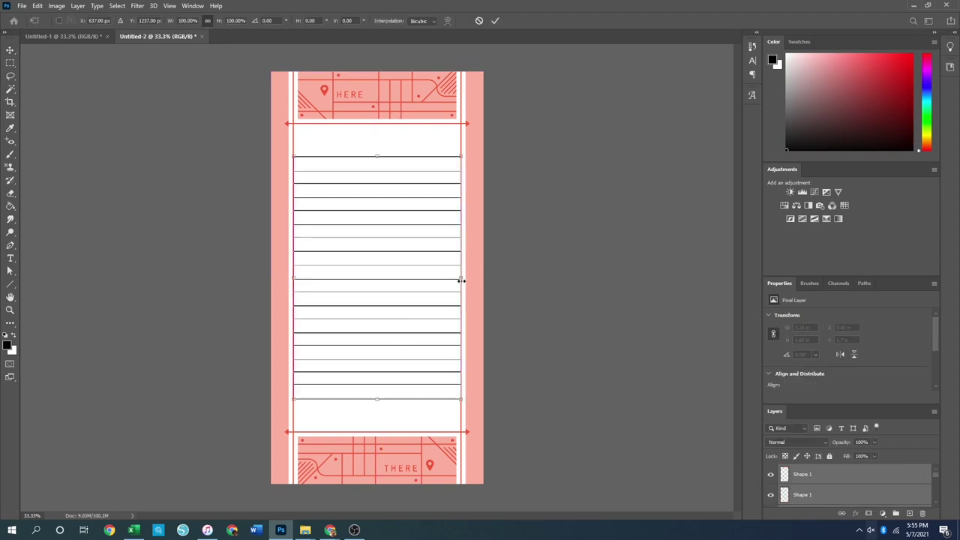
drag(461, 280, 451, 282)
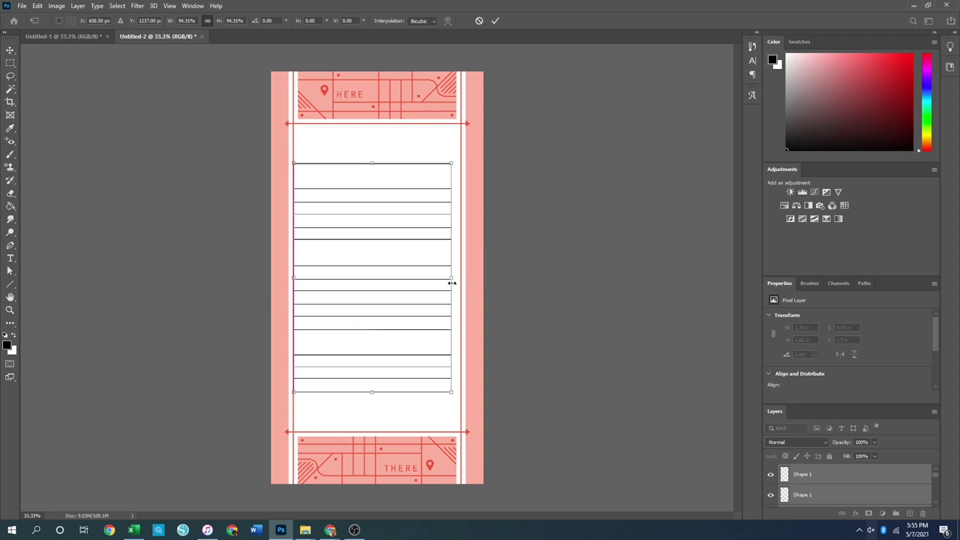
key(Return)
key(ctrl+t)
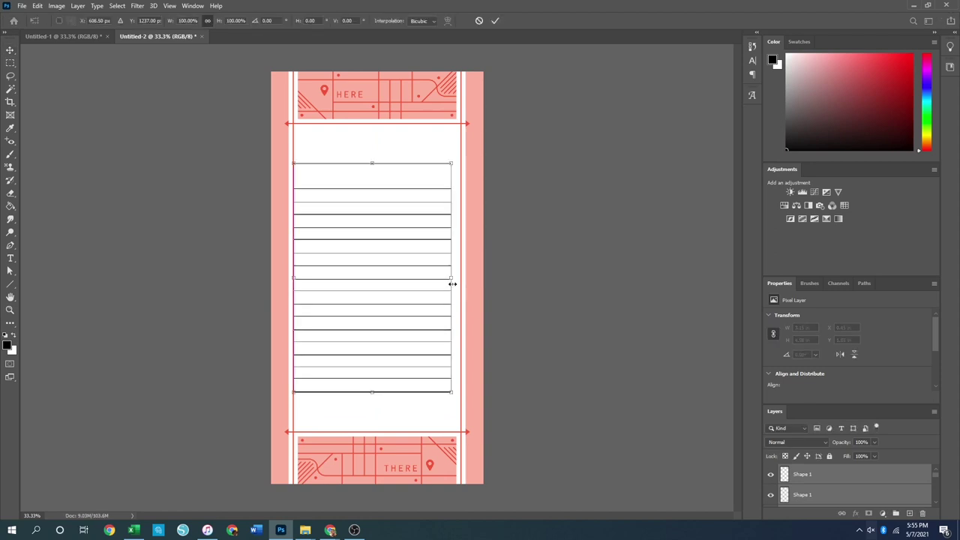
drag(399, 278, 399, 245)
key(Return)
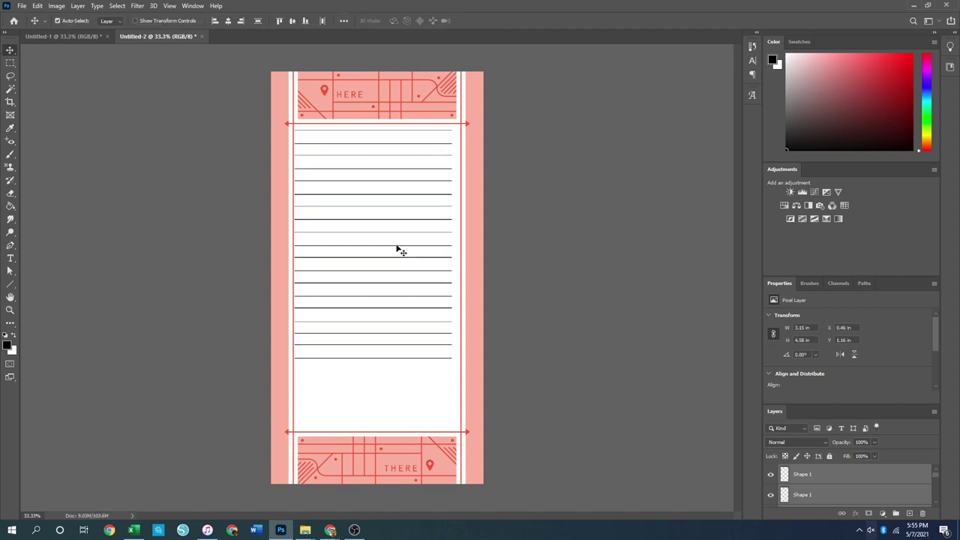
key(ctrl)
key(ctrl+t)
drag(375, 224, 379, 237)
key(Return)
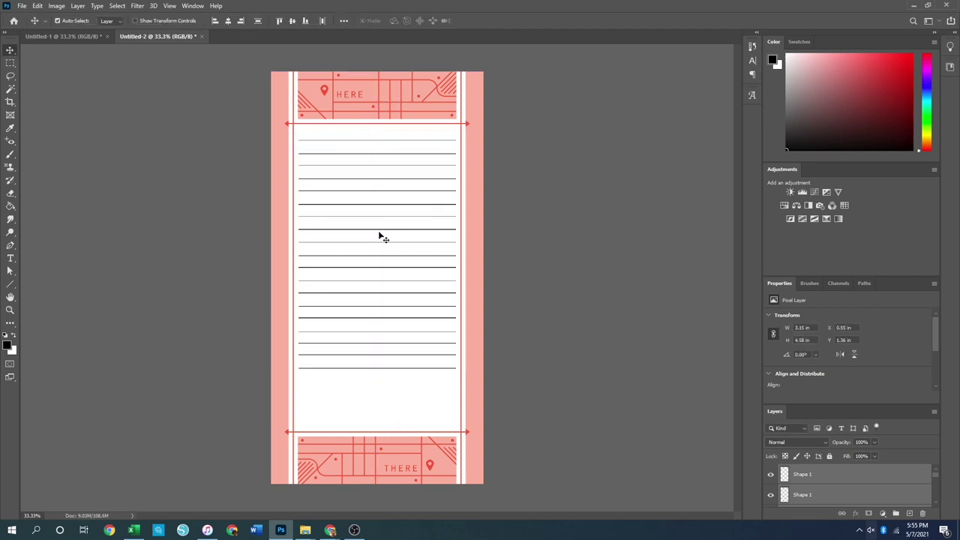
click(578, 321)
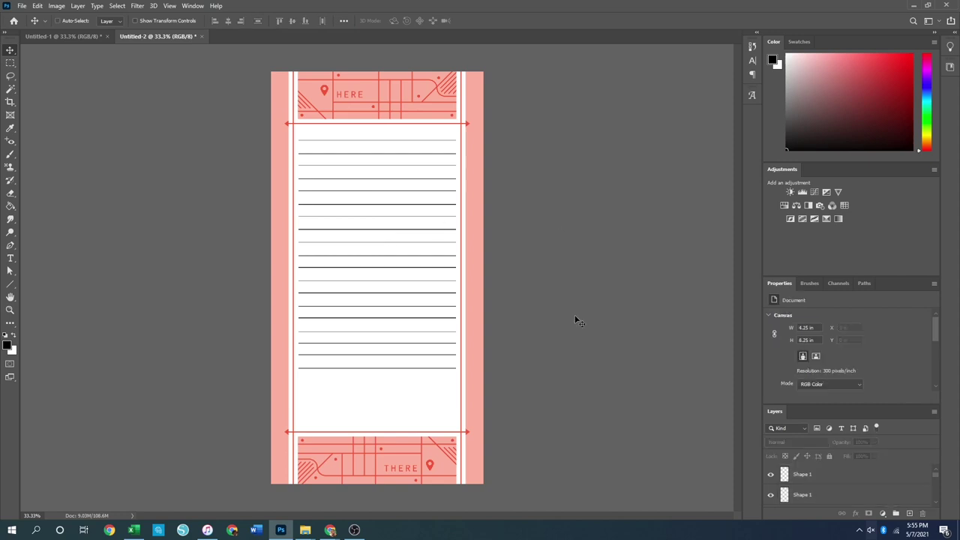
- Open Spread #3.psd to examine how the stadium photo sits below the journaling lines on the finished pink card
key(ctrl+o)
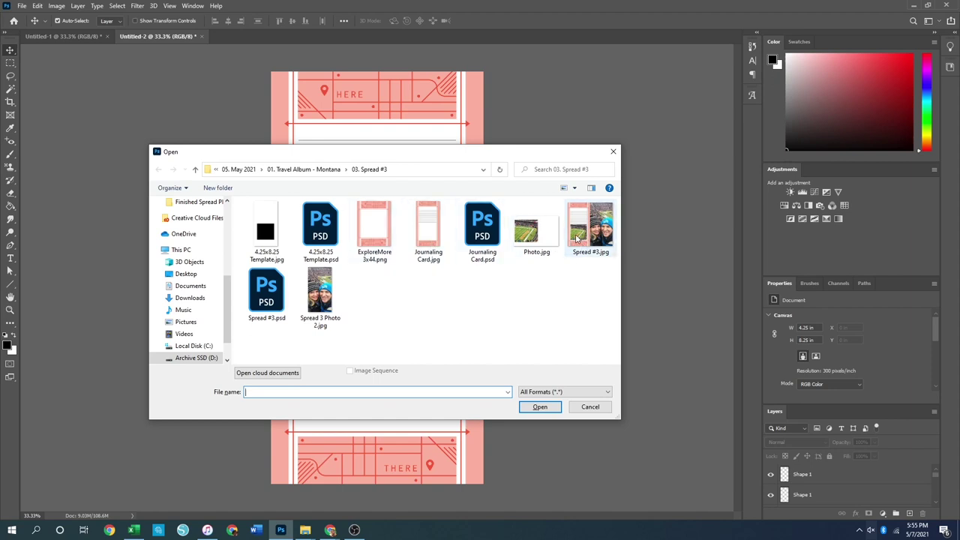
double_click(269, 294)
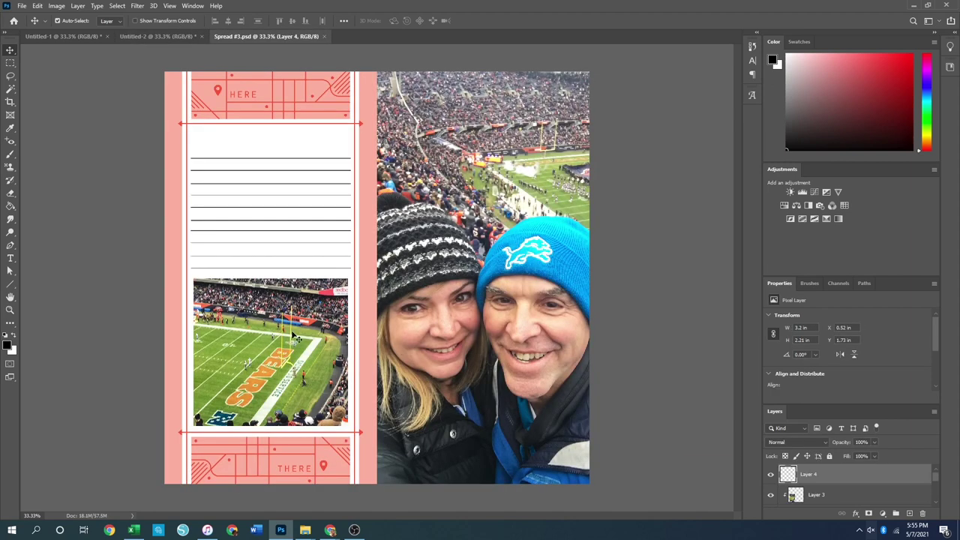
click(294, 334)
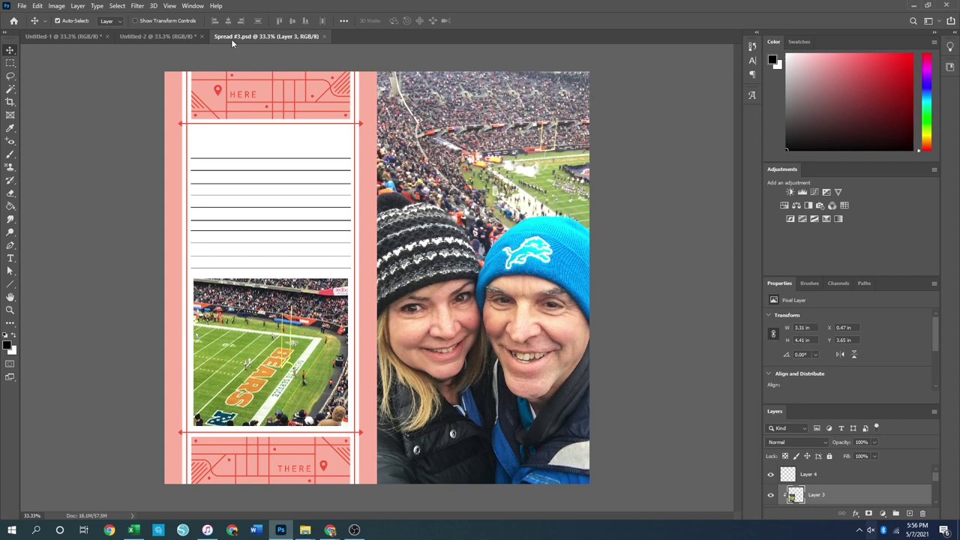
- In the pink card's document, try a 3.25 x 4.5 in black rectangle over the lower journaling lines as a photo placeholder, and delete it
click(165, 38)
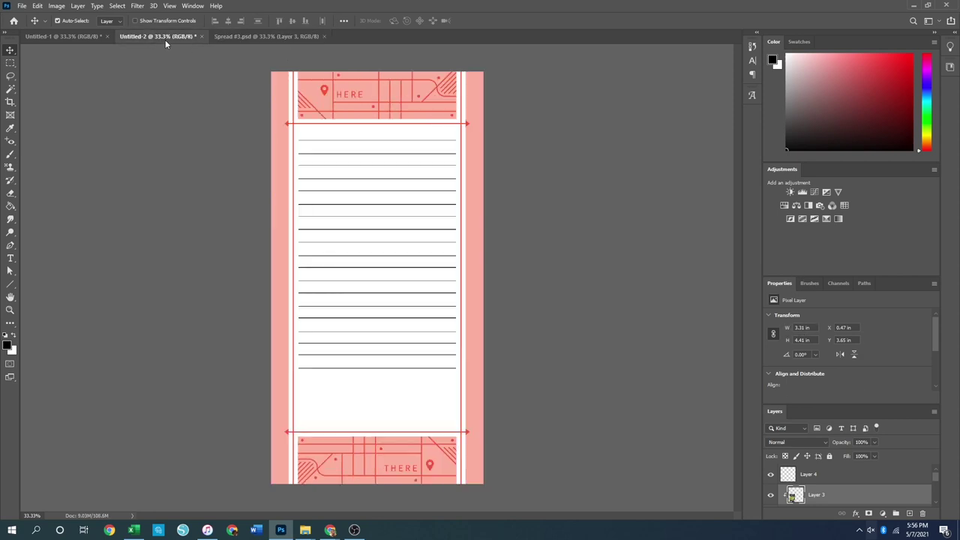
click(10, 283)
click(69, 285)
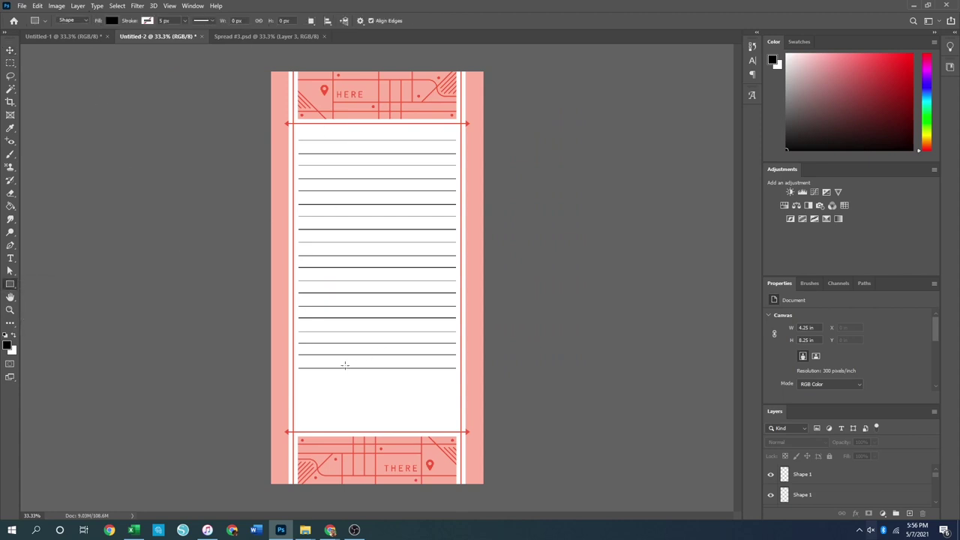
click(362, 384)
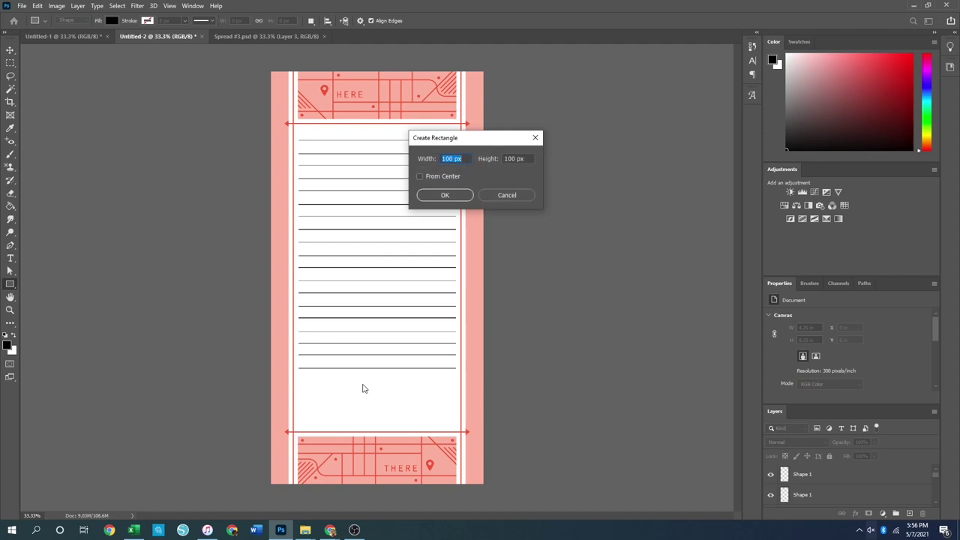
text(3.25 in)
key(Tab)
text(4.5 in)
key(Return)
key(ctrl+t)
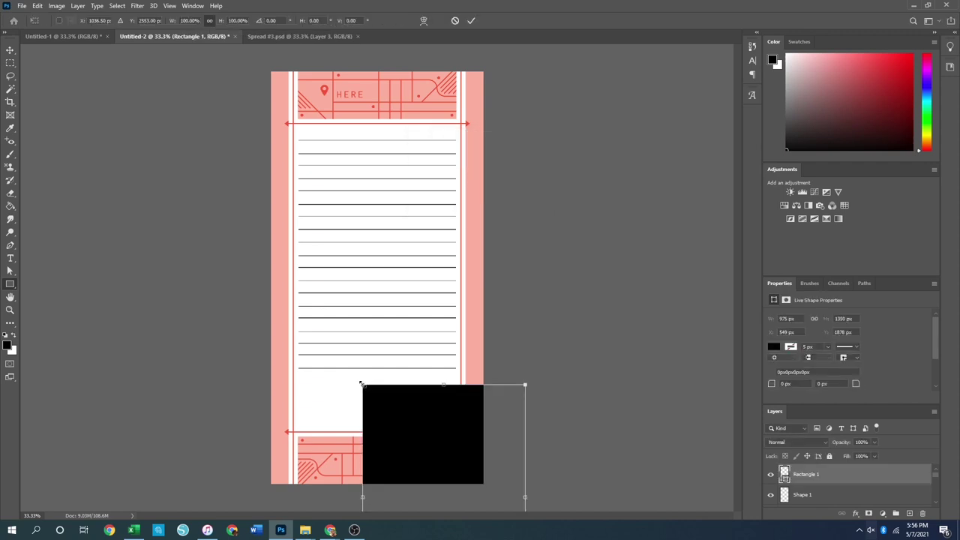
drag(472, 439, 406, 271)
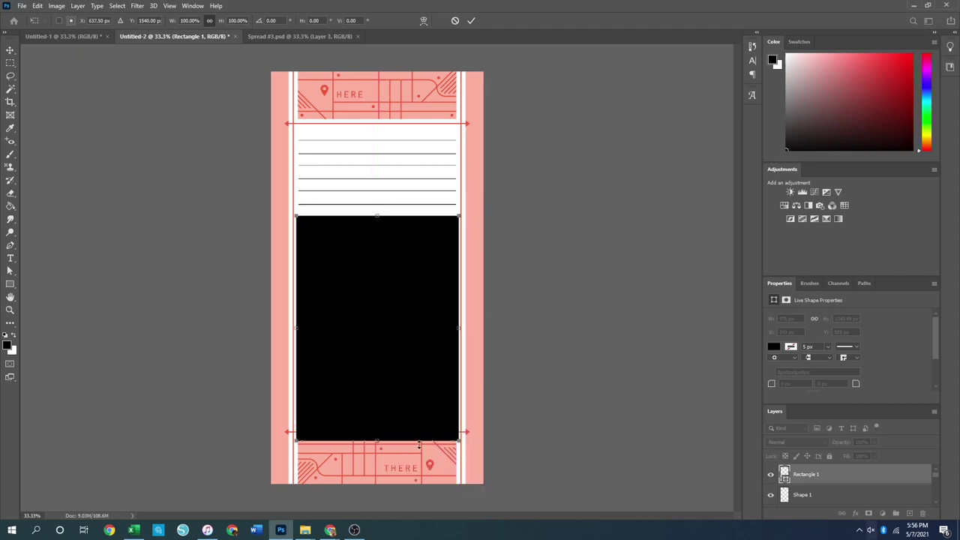
key(Return)
key(Delete)
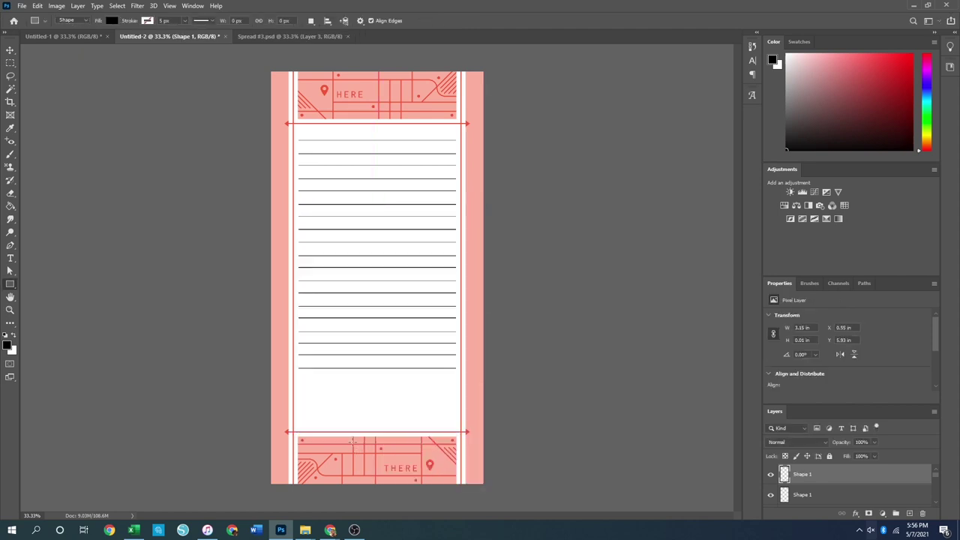
- Try a 3.25 x 3.25 in black square just above the THERE banner as a photo placeholder, and delete it
click(354, 384)
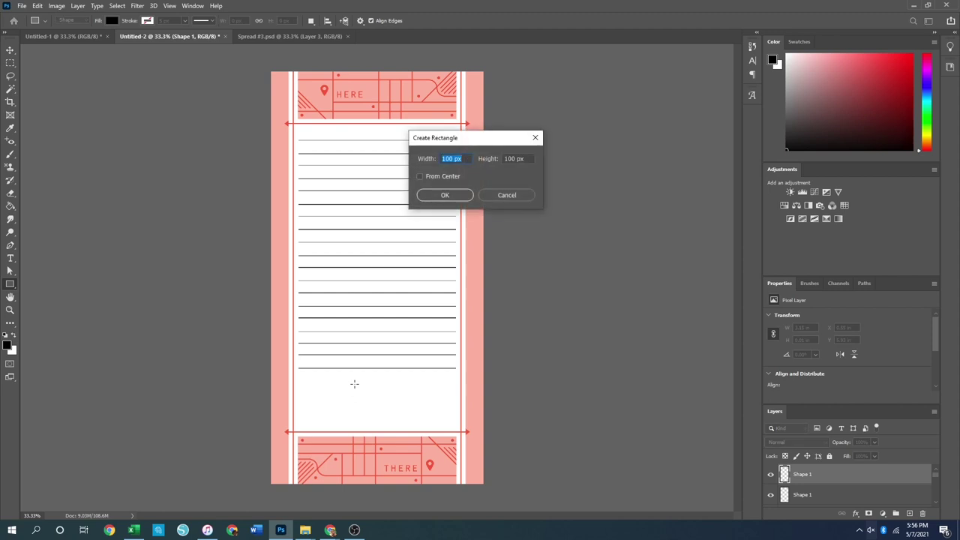
text(3.25 in)
key(Tab)
text(3.)
key(Return)
key(ctrl+t)
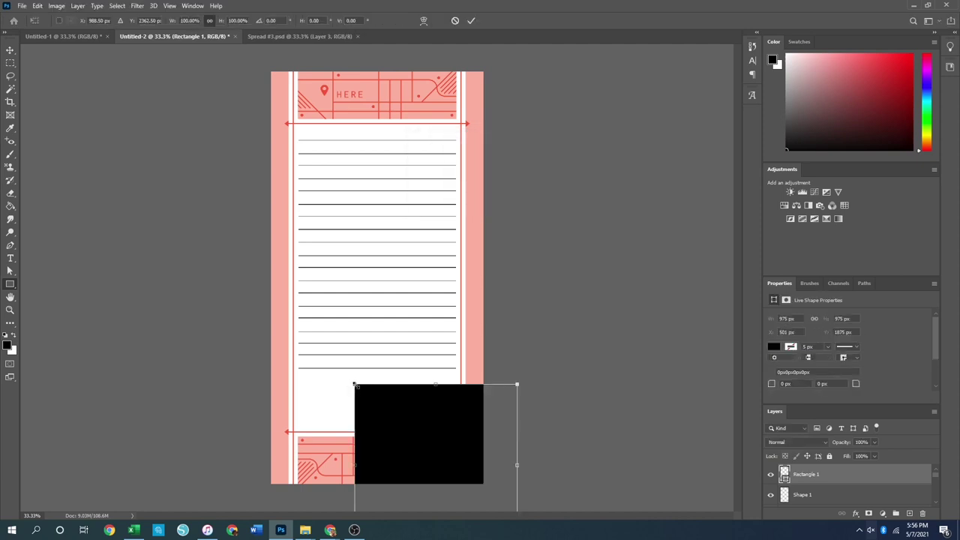
mouse_move(454, 420)
mouse_down()
mouse_move(391, 286)
mouse_move(398, 300)
mouse_up()
key(Return)
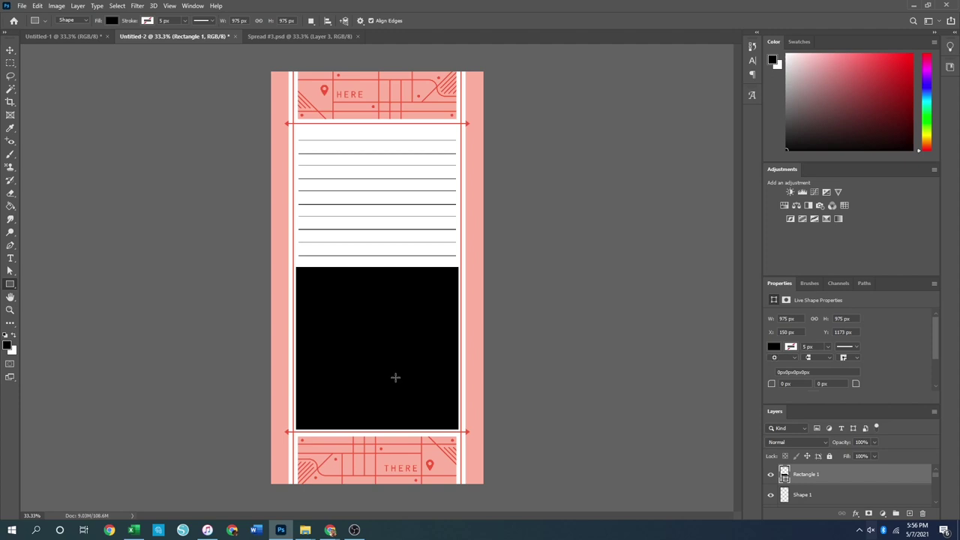
click(10, 49)
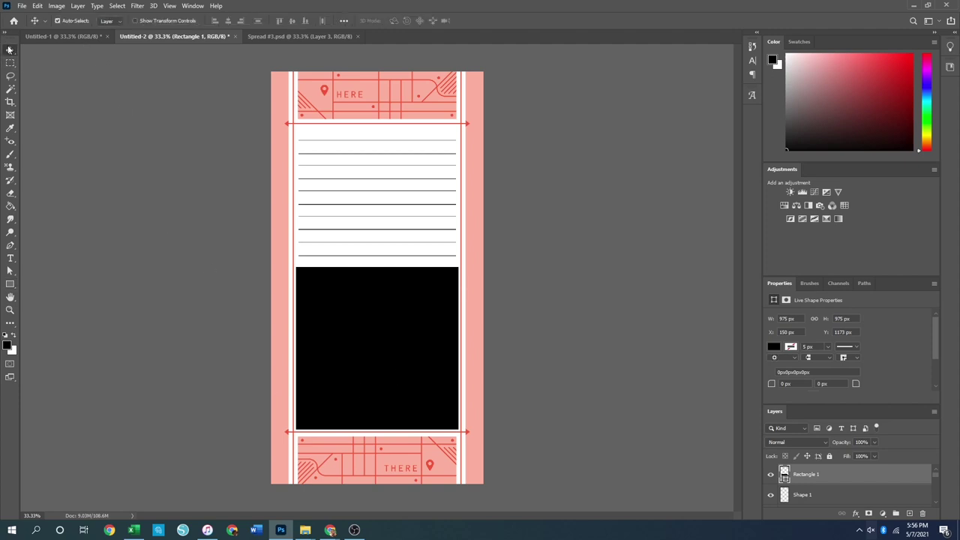
drag(323, 263, 420, 434)
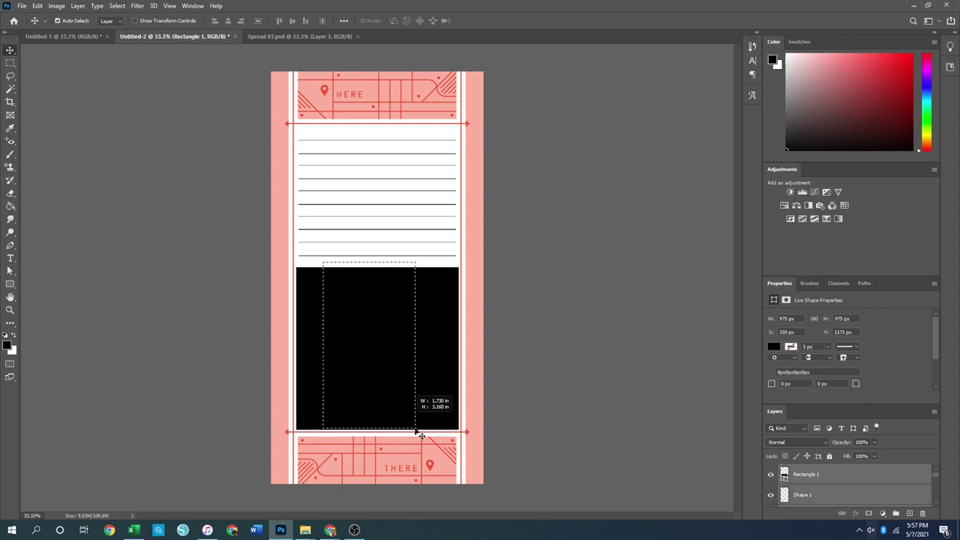
key(Delete)
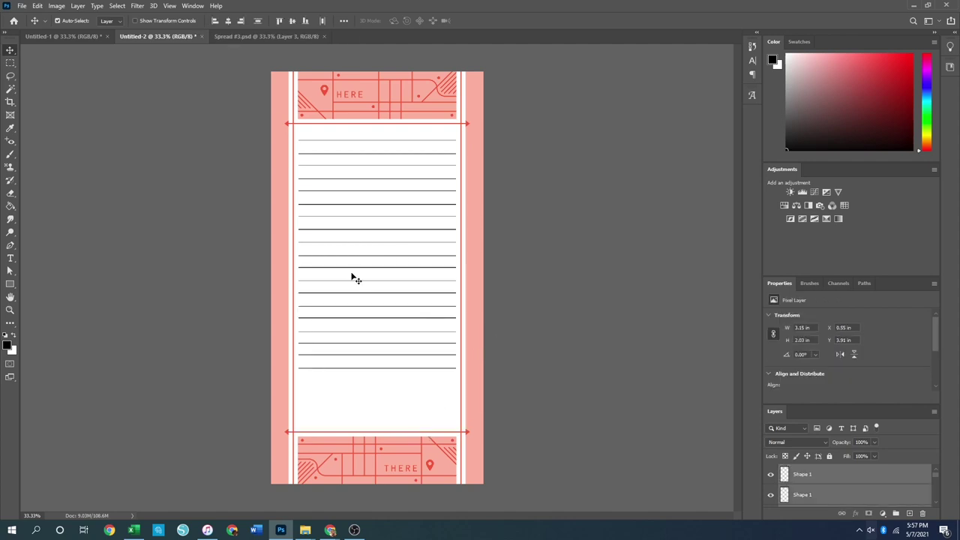
- Delete the journaling lines in the card's lower half to leave room for a photo above the THERE banner
drag(347, 259, 390, 395)
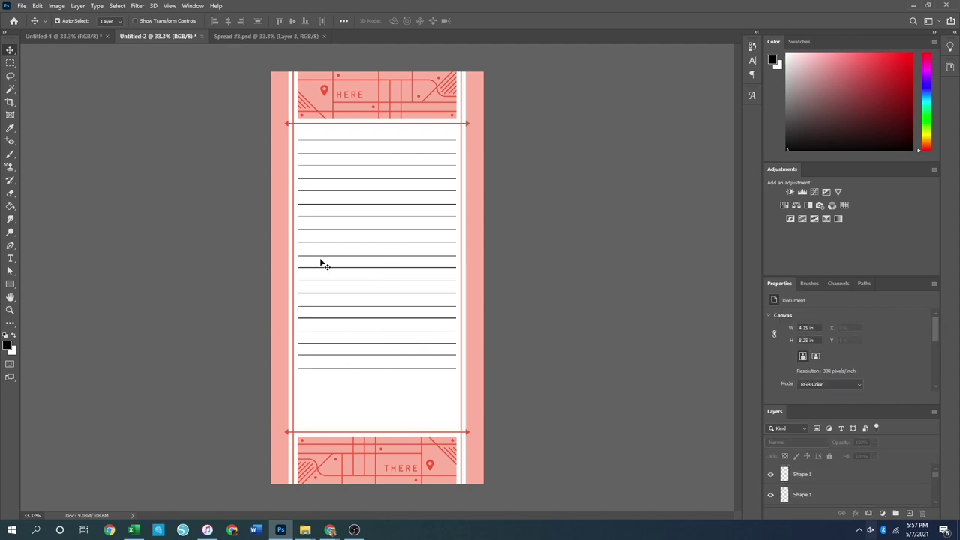
drag(337, 275, 389, 397)
key(Delete)
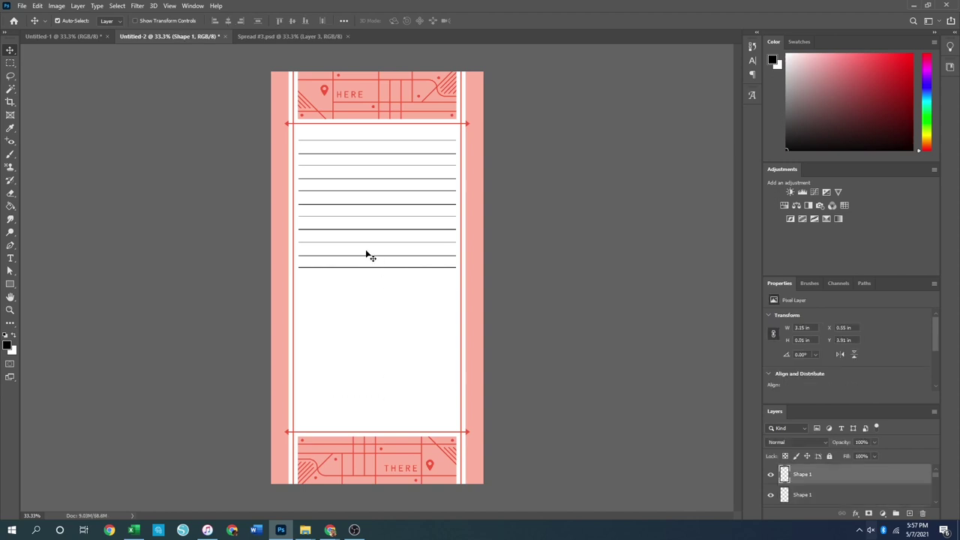
drag(353, 265, 406, 307)
key(Delete)
- Close the pink card's document without saving it, and close Spread #3.psd
click(225, 36)
click(480, 195)
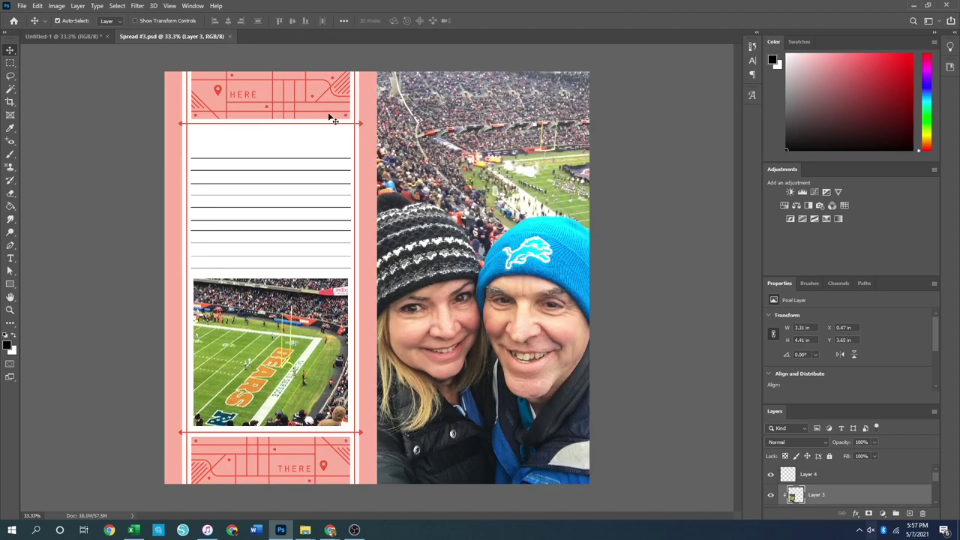
click(230, 36)
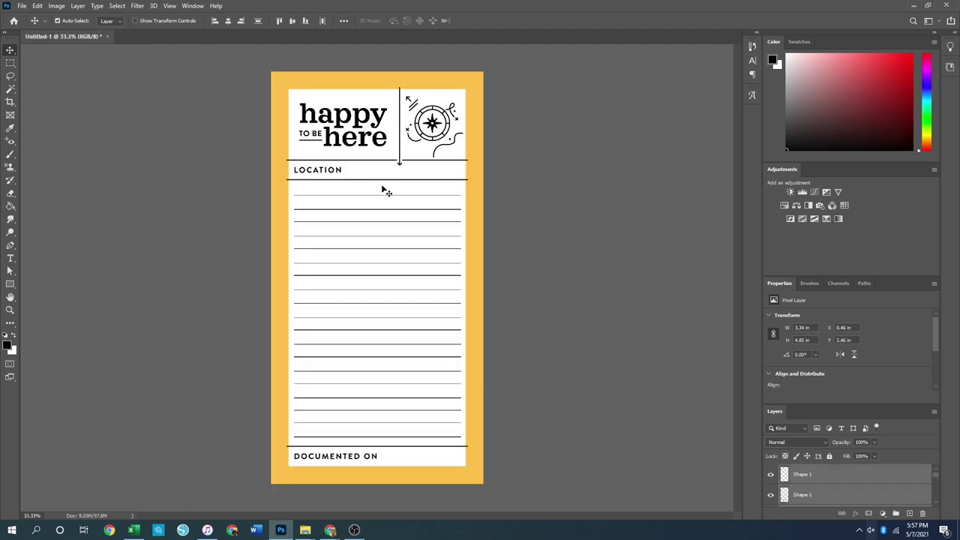
- Open ExploreMore 3x48.png from the 04. Spread #4 folder and create a new 4.25 x 8.25 in document at 300 ppi
key(ctrl+o)
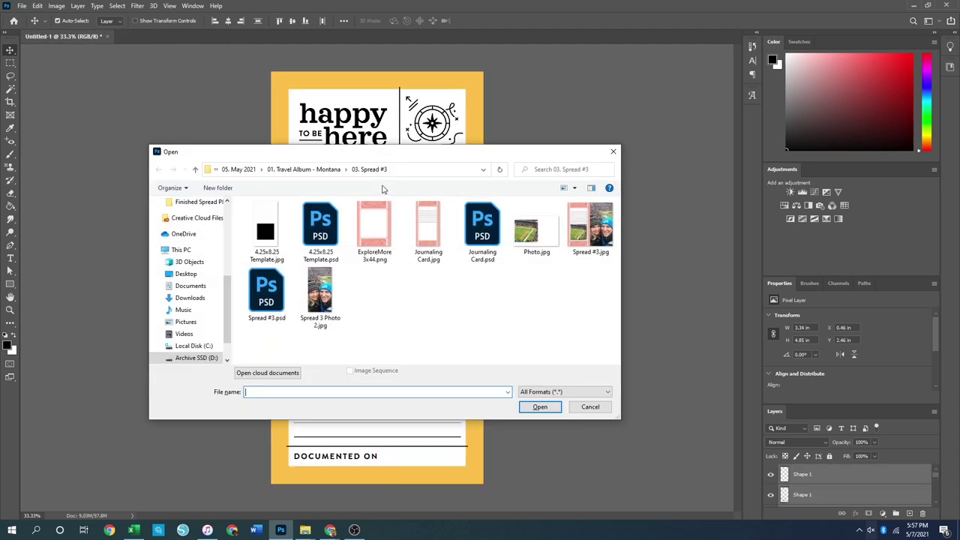
click(326, 170)
double_click(485, 231)
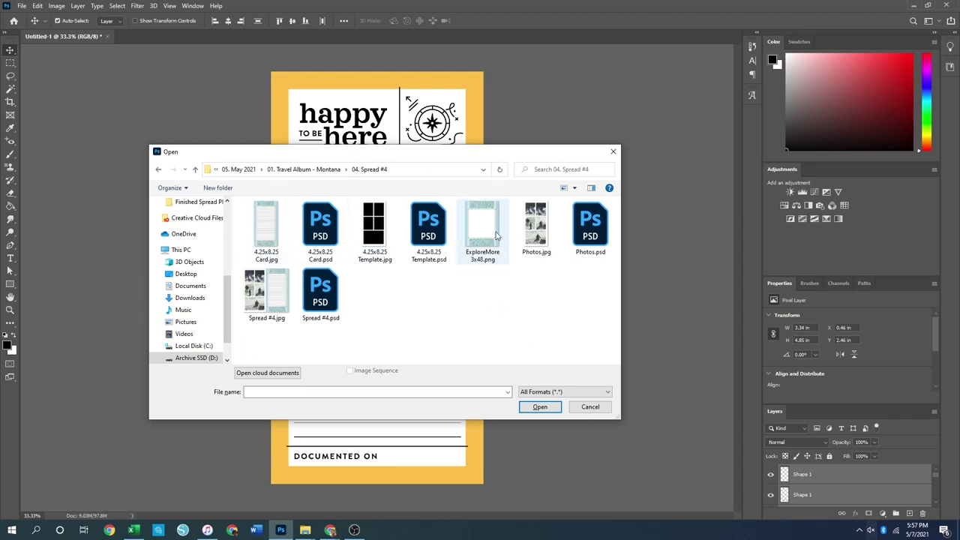
double_click(484, 234)
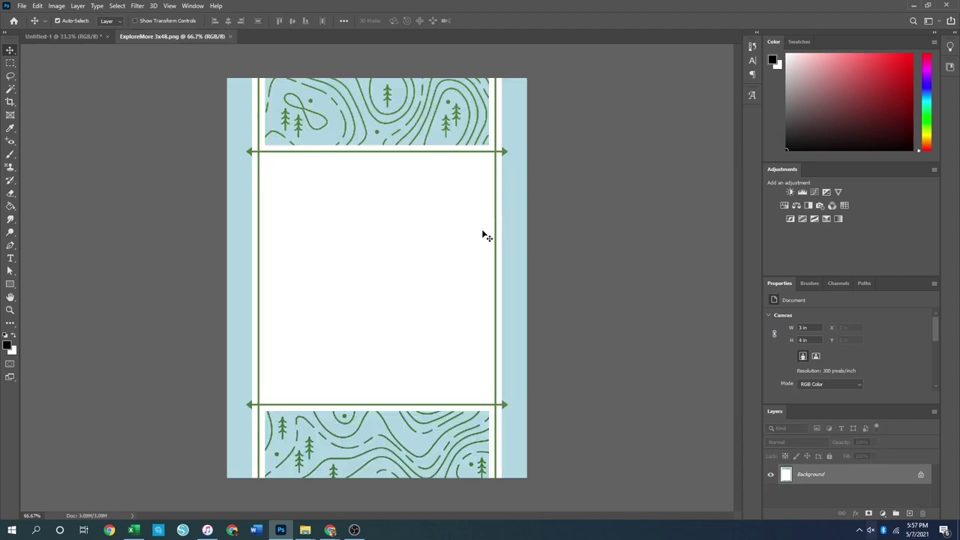
key(ctrl+n)
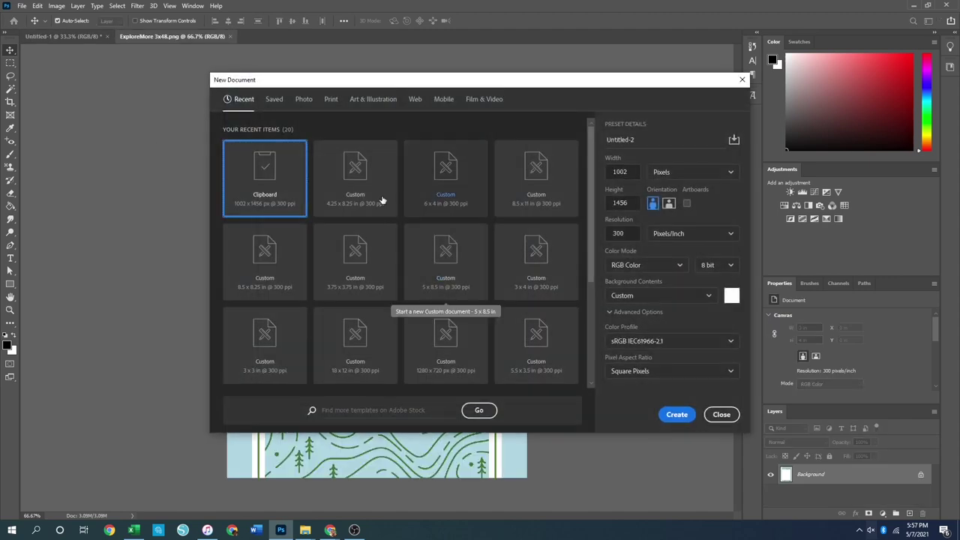
double_click(342, 194)
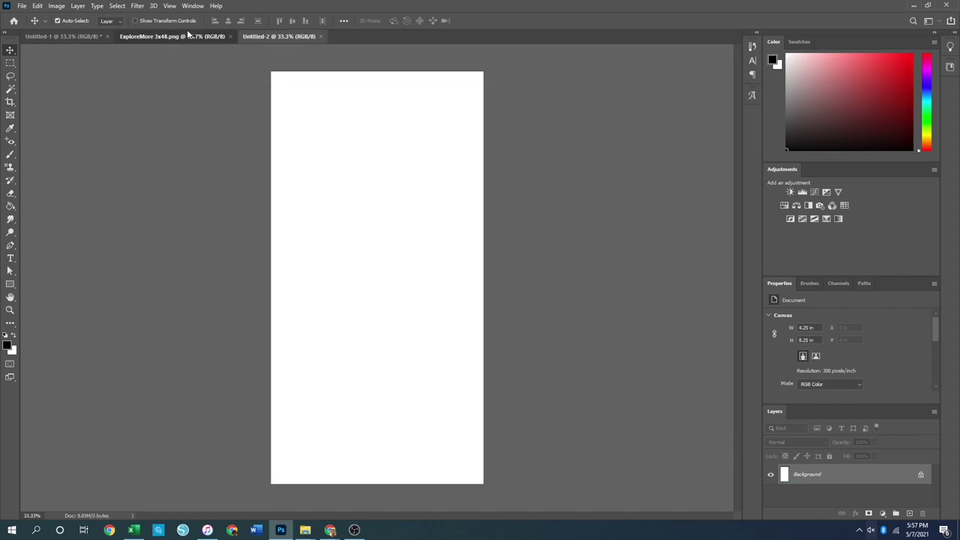
- Copy the blue card into the new document, scale it proportionally to the full 4.25 in canvas width and align it with the canvas's upper edge
key(ctrl+shift+Tab)
drag(287, 194, 472, 275)
key(ctrl+t)
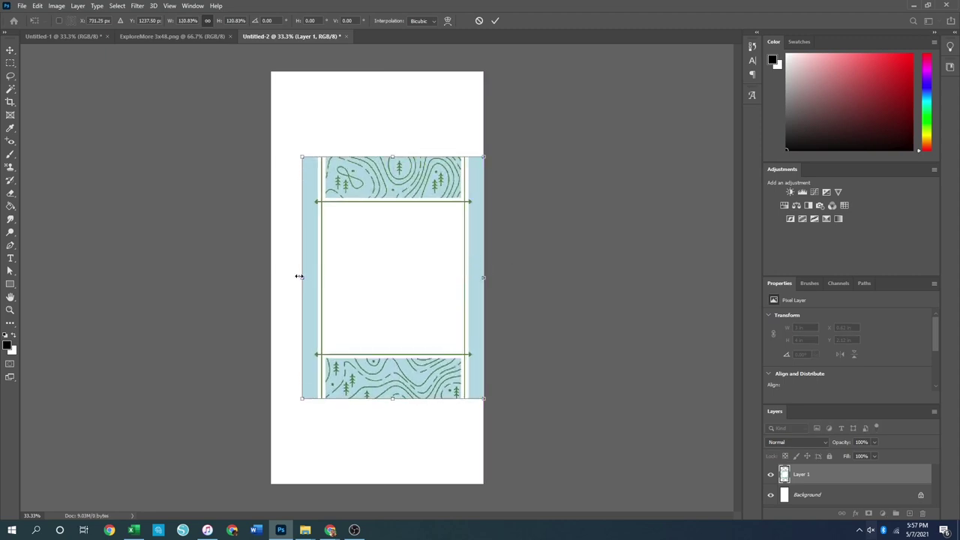
drag(300, 276, 271, 277)
drag(406, 268, 385, 264)
key(Return)
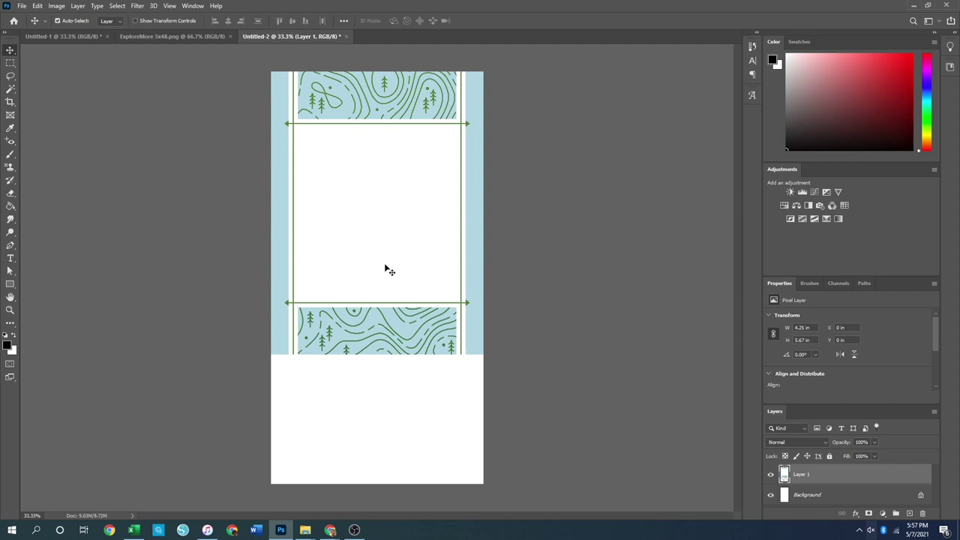
- Copy the part of the blue card below its upper green arrow line onto its own layer
click(11, 62)
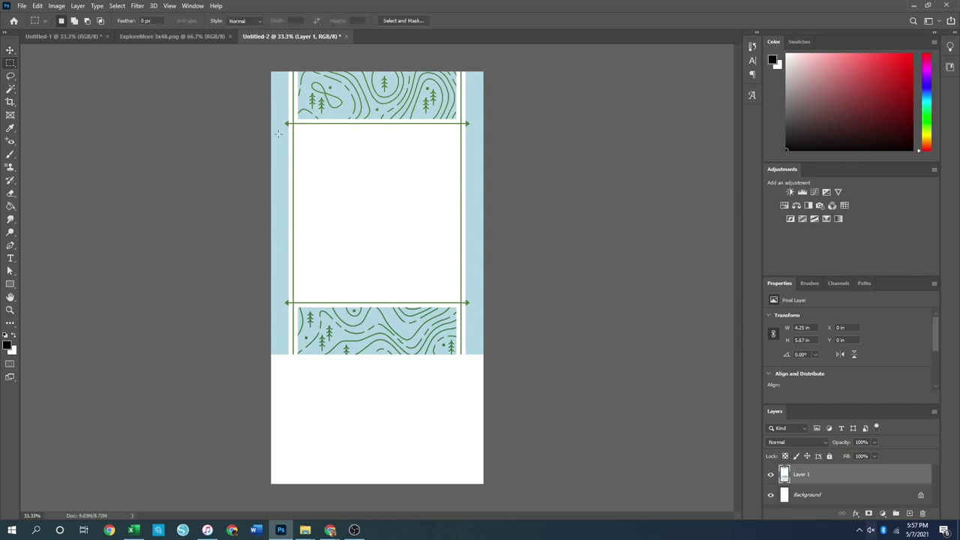
drag(264, 131, 533, 356)
right_click(374, 233)
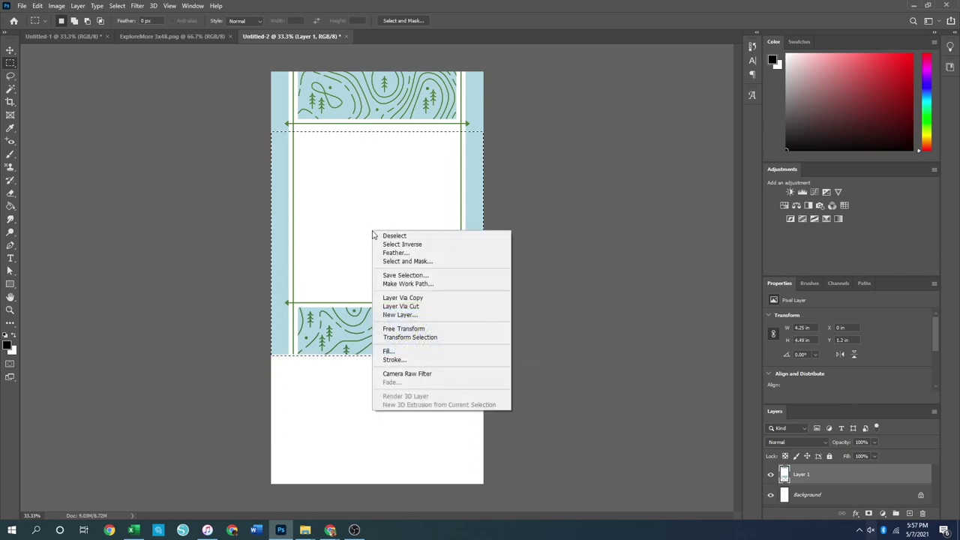
click(424, 298)
key(ctrl+v)
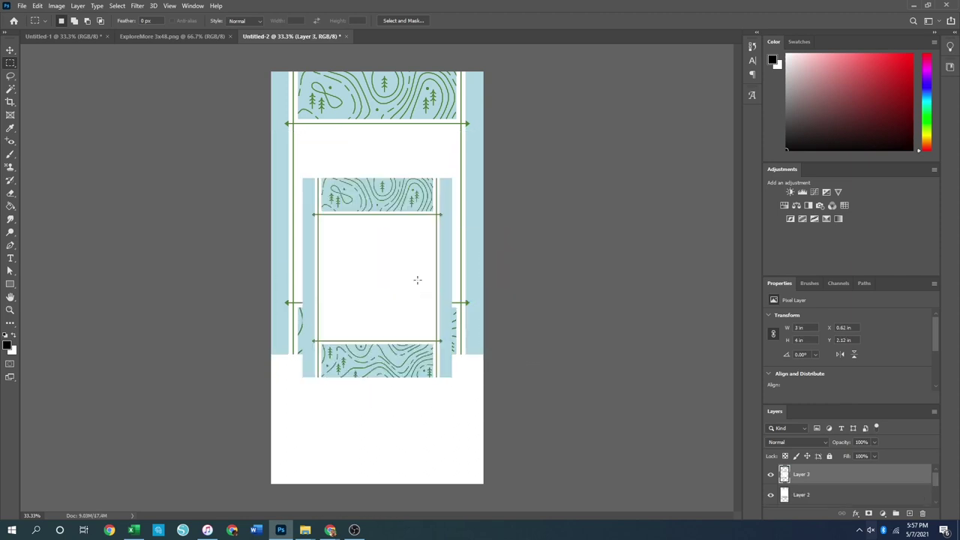
key(ctrl+z)
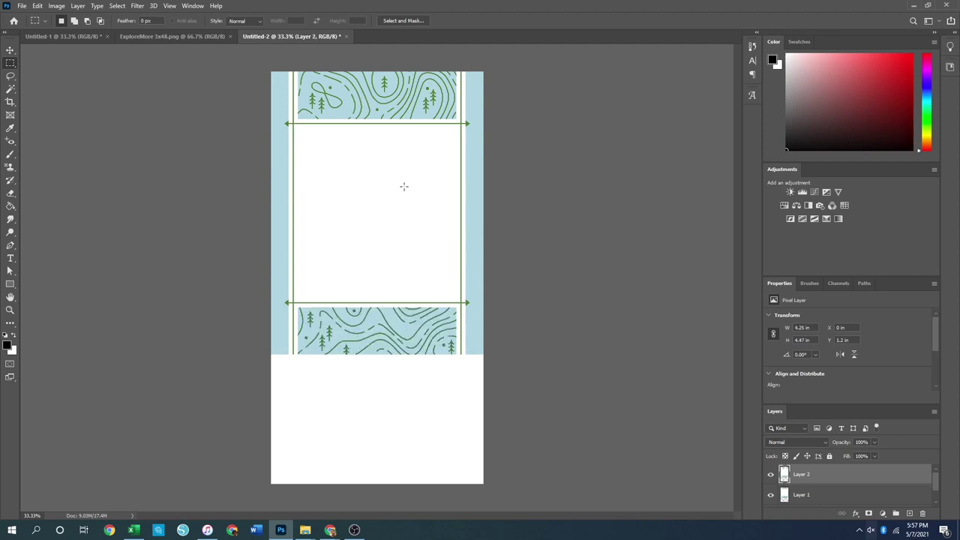
- Move the copied section straight down to the canvas's lower edge and merge all layers
key(b)
key(shift+b)
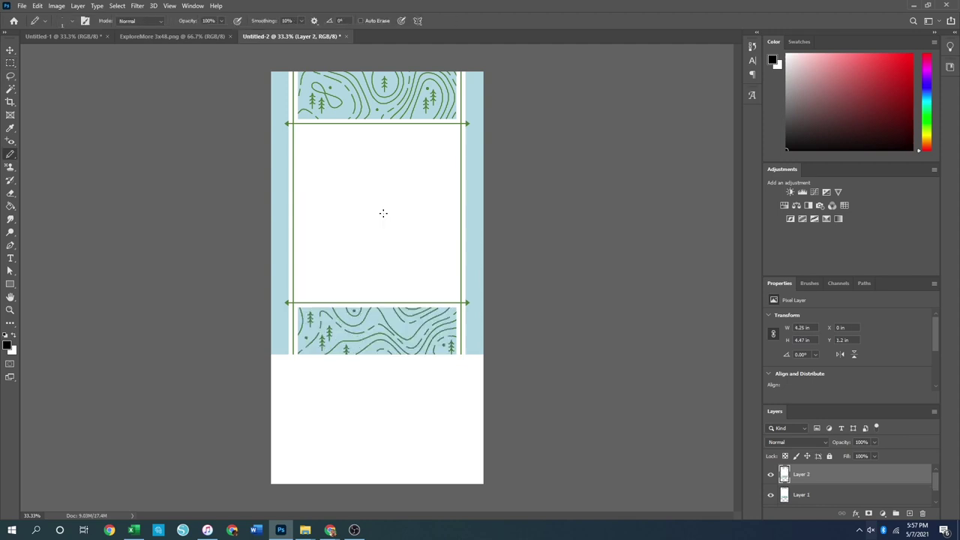
click(9, 49)
mouse_move(395, 217)
mouse_down()
mouse_move(399, 273)
mouse_move(382, 349)
mouse_up()
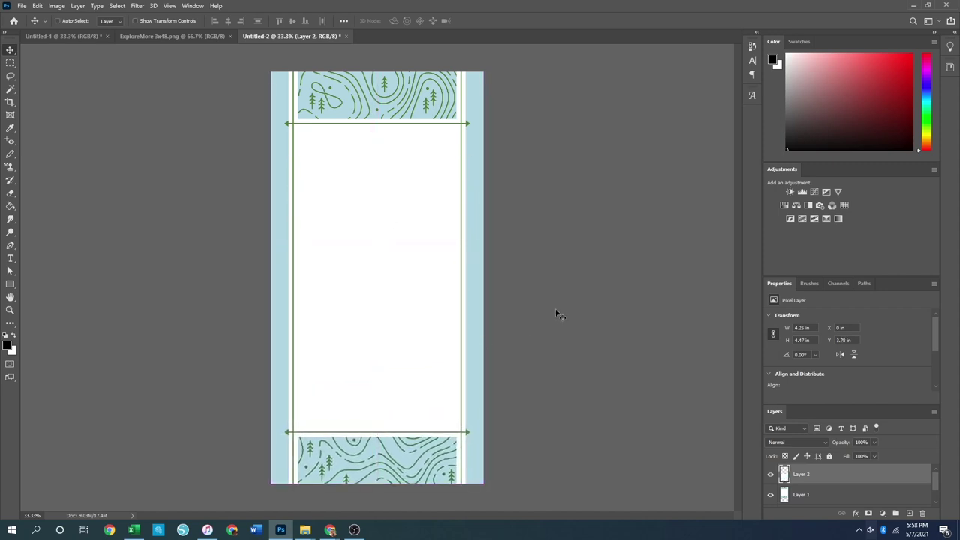
key(ctrl+shift+e)
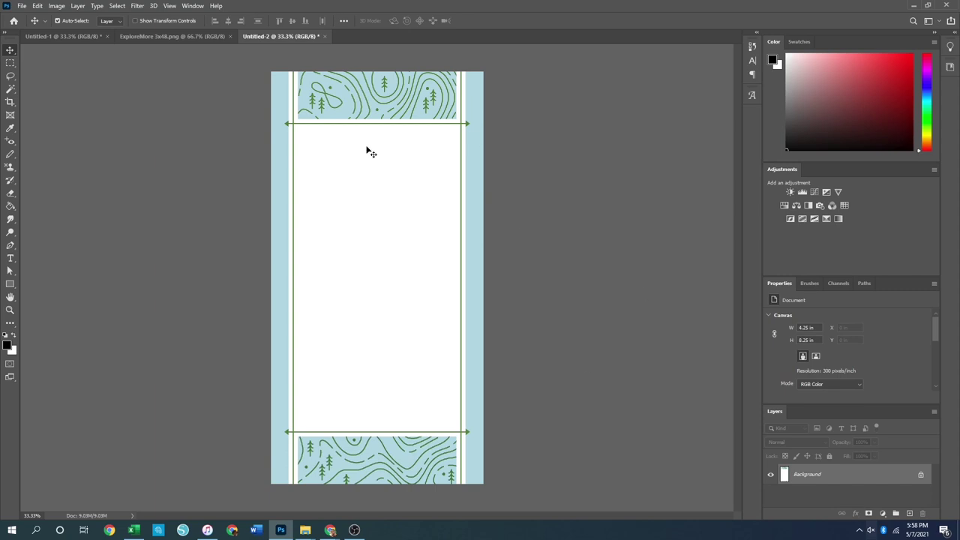
- Close ExploreMore 3x48.png and copy the journaling lines from the "happy to be here" card into the blue card's document
click(138, 31)
click(230, 36)
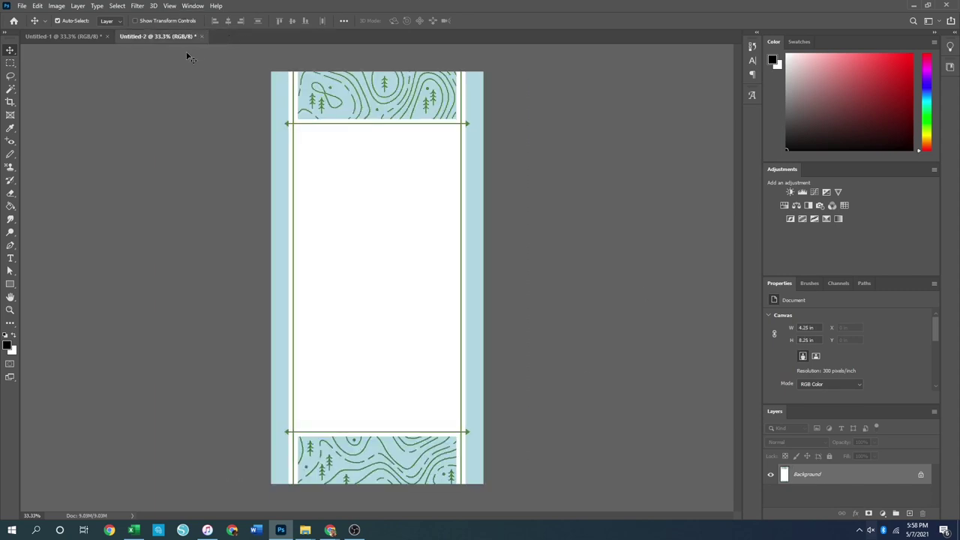
click(62, 35)
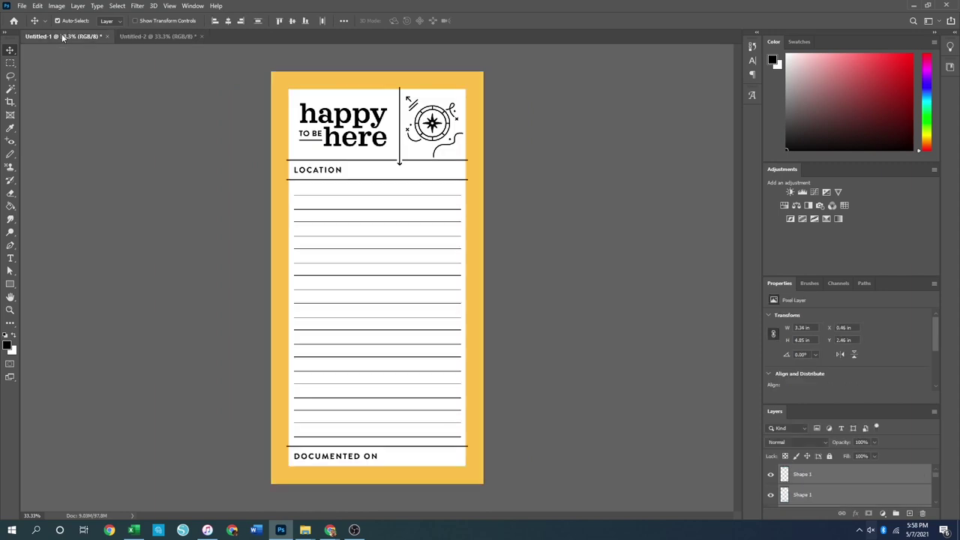
click(446, 205)
drag(156, 51, 452, 280)
- Scale the journaling lines proportionally to about 3.13 in wide and centre them between the green side lines, starting below the upper arrow line
key(ctrl+t)
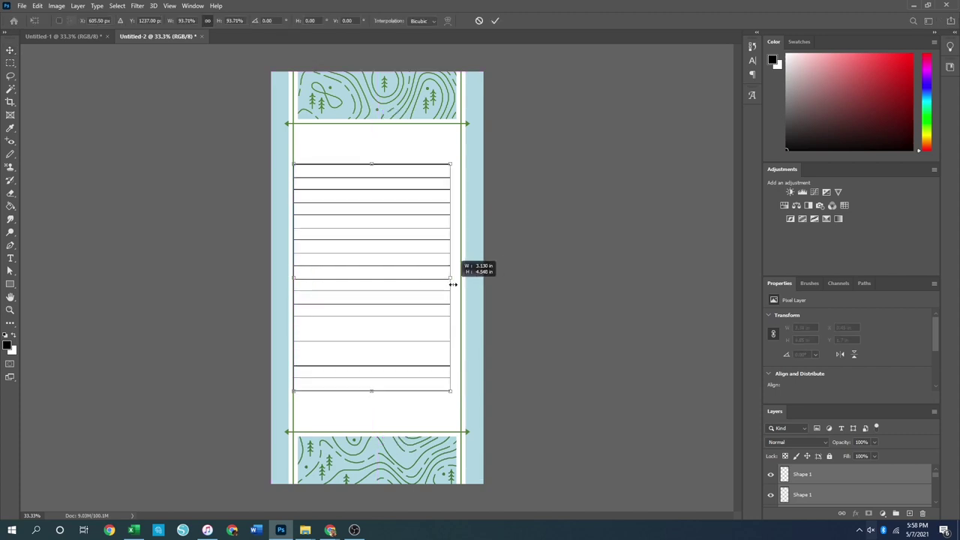
mouse_move(387, 291)
mouse_down()
mouse_move(384, 264)
mouse_move(385, 275)
mouse_up()
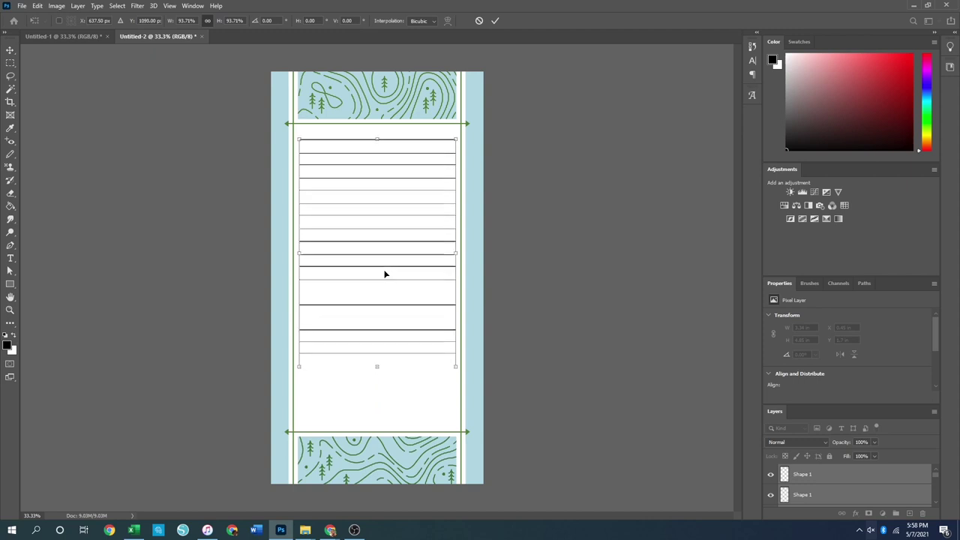
key(Return)
click(615, 310)
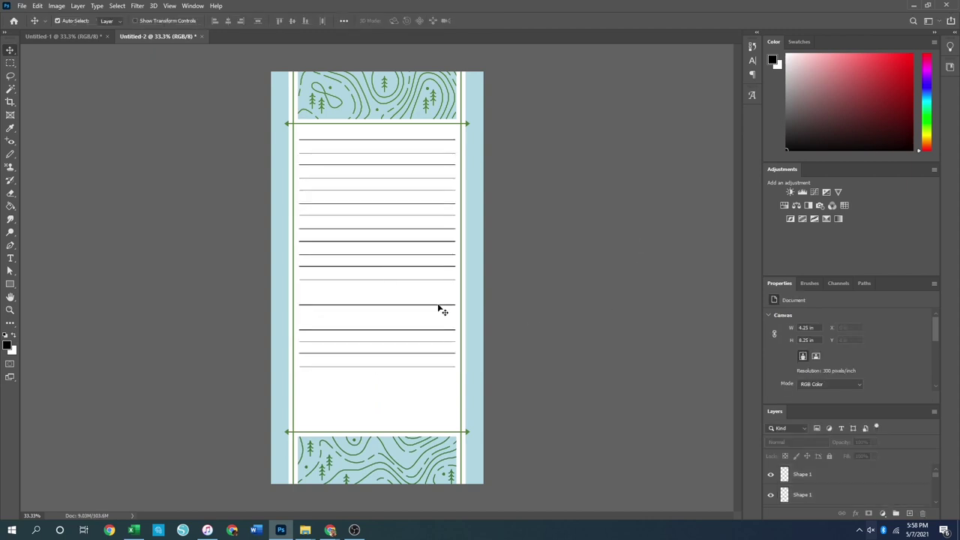
- Duplicate the lowest five journaling lines into the empty space above the lower map pattern
click(9, 311)
click(397, 285)
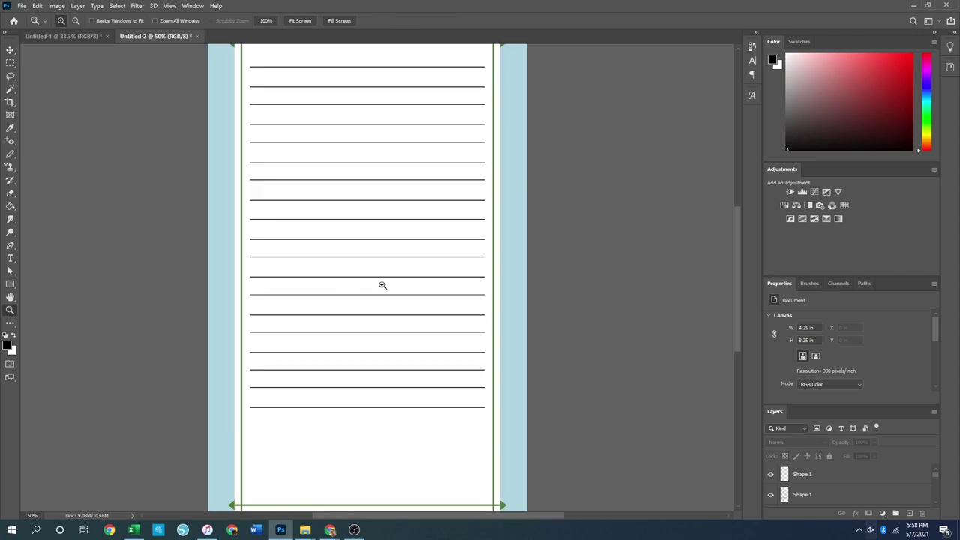
alt+click(383, 285)
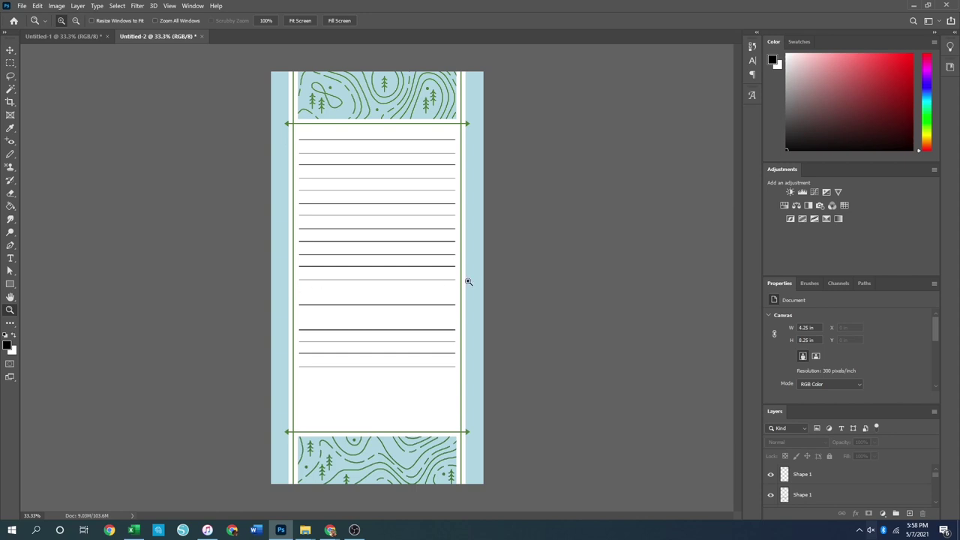
click(9, 51)
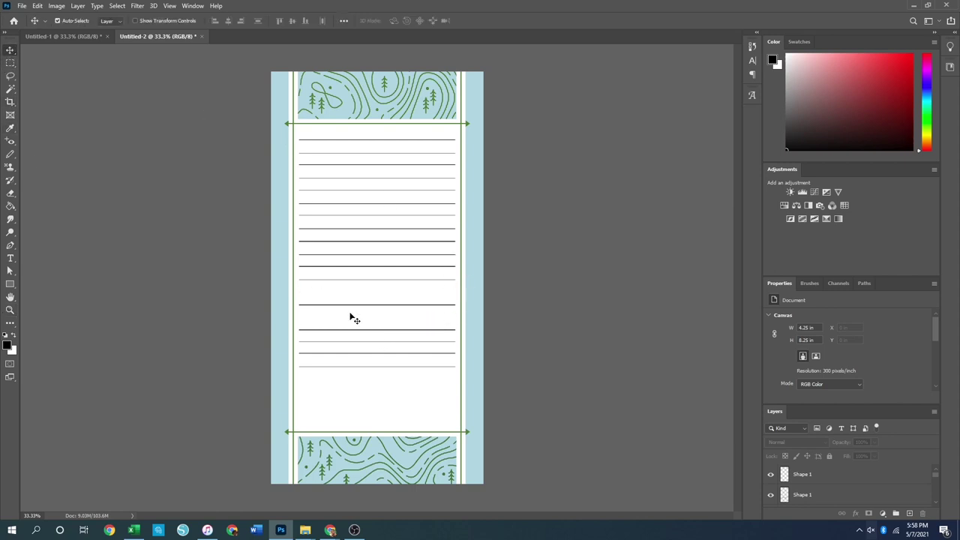
drag(356, 309, 377, 390)
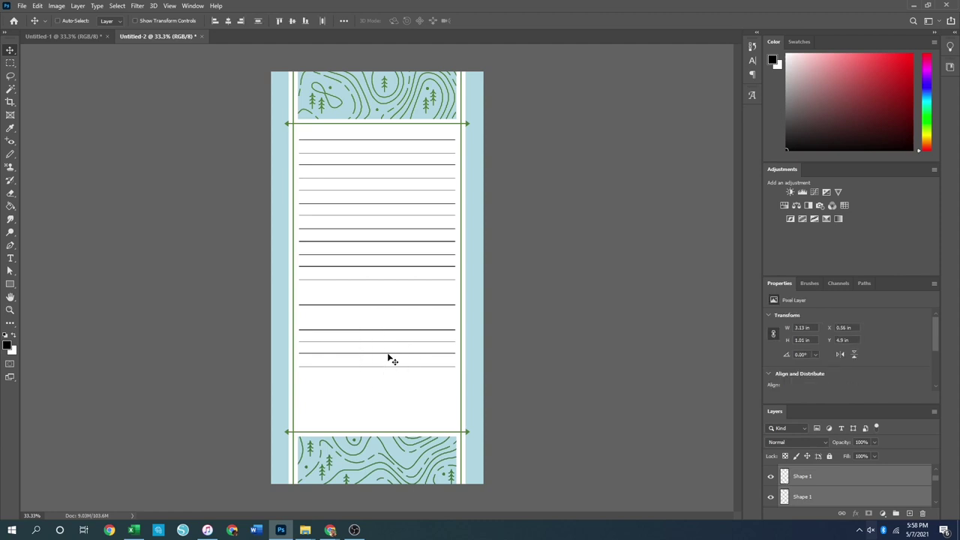
drag(392, 357, 392, 397)
- Nudge the duplicated lines down so their spacing matches the journaling lines above
key(ctrl+t)
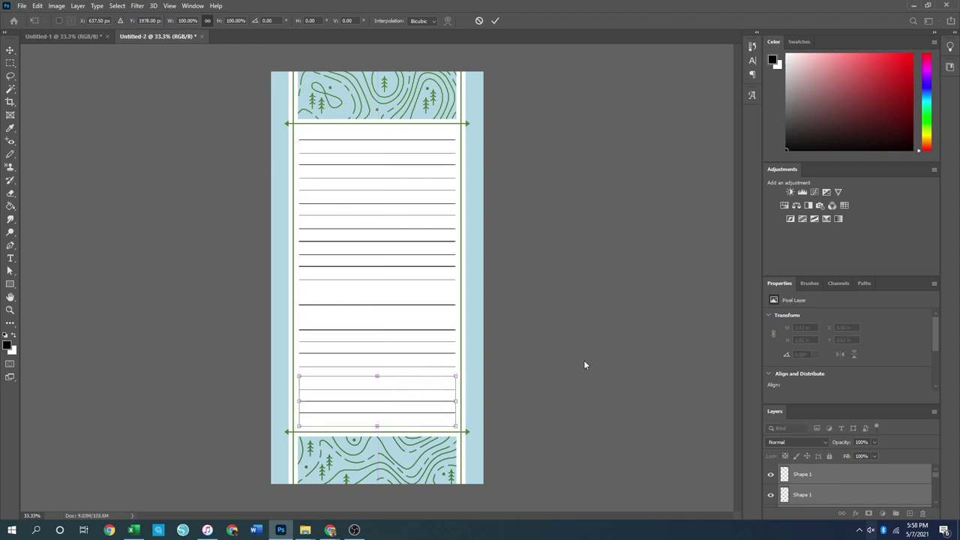
key(Down)
key(Down)
key(Down)
key(Down)
key(Down)
key(Down)
key(Down)
key(Down)
key(Down)
key(Down)
key(Down)
key(Down)
key(Down)
key(Down)
key(Down)
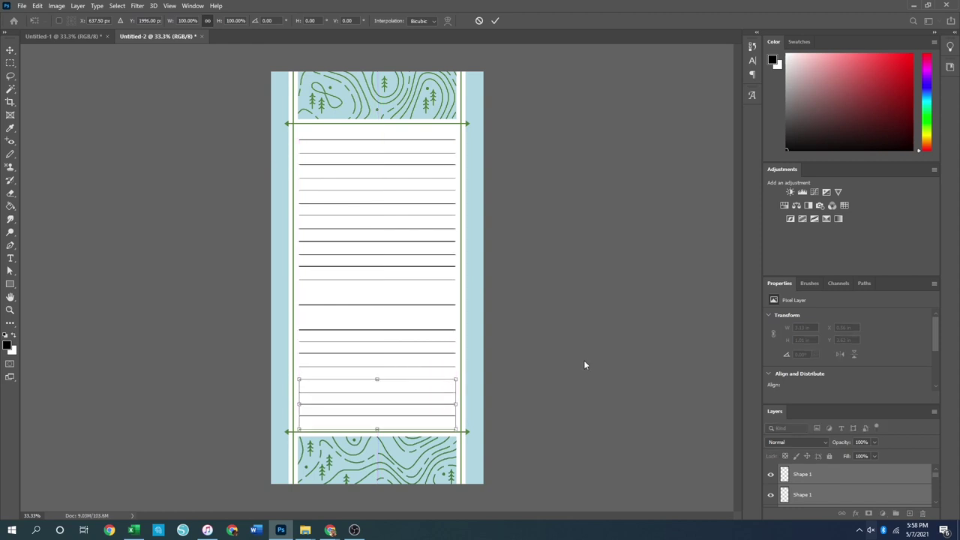
key(Return)
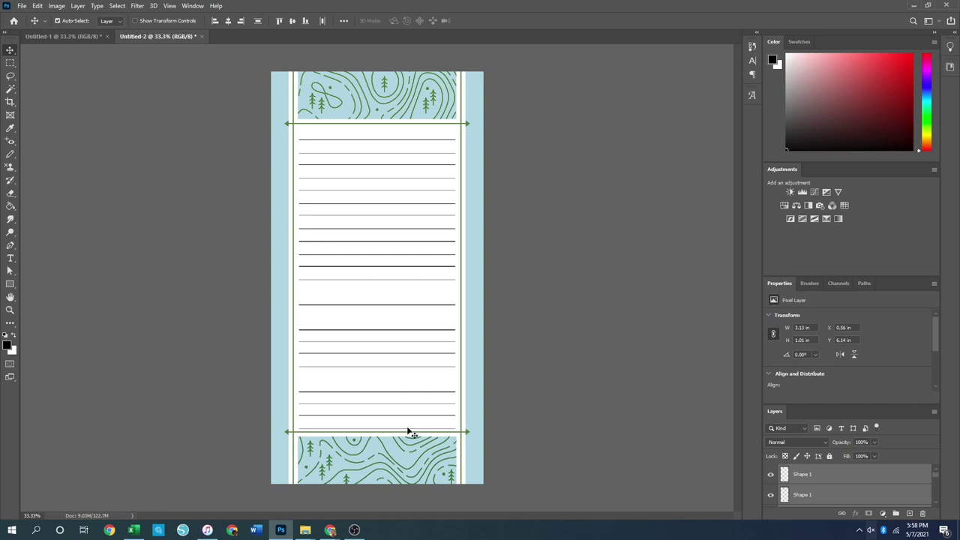
- Delete the lowest journaling line crowding the lower green arrow line and check the line spacing
click(411, 433)
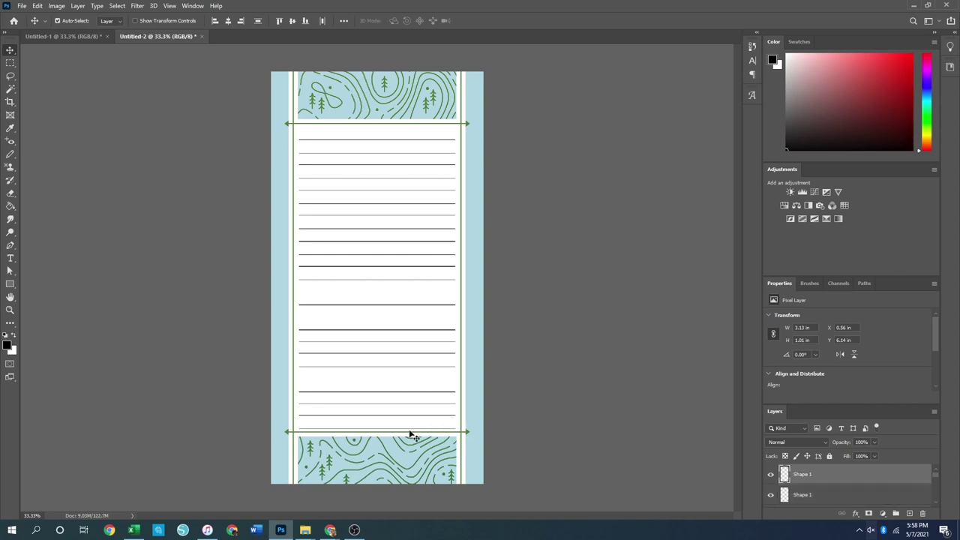
click(567, 436)
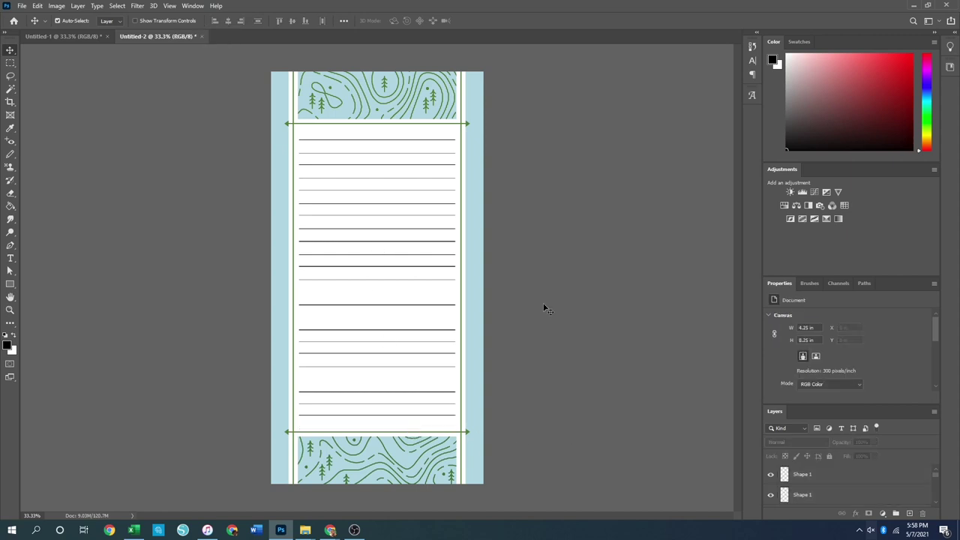
click(9, 309)
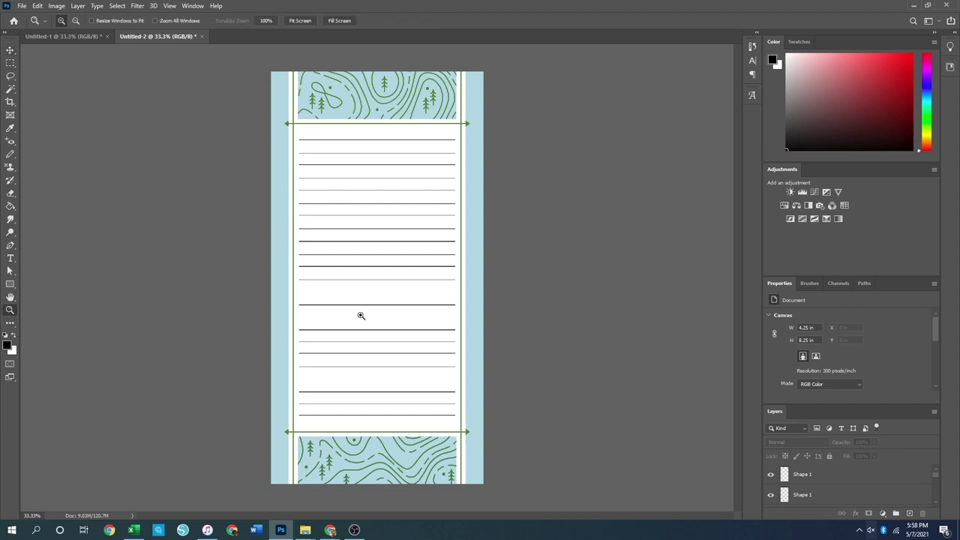
click(360, 315)
scroll(437, 375, up, 2)
scroll(437, 375, down, 6)
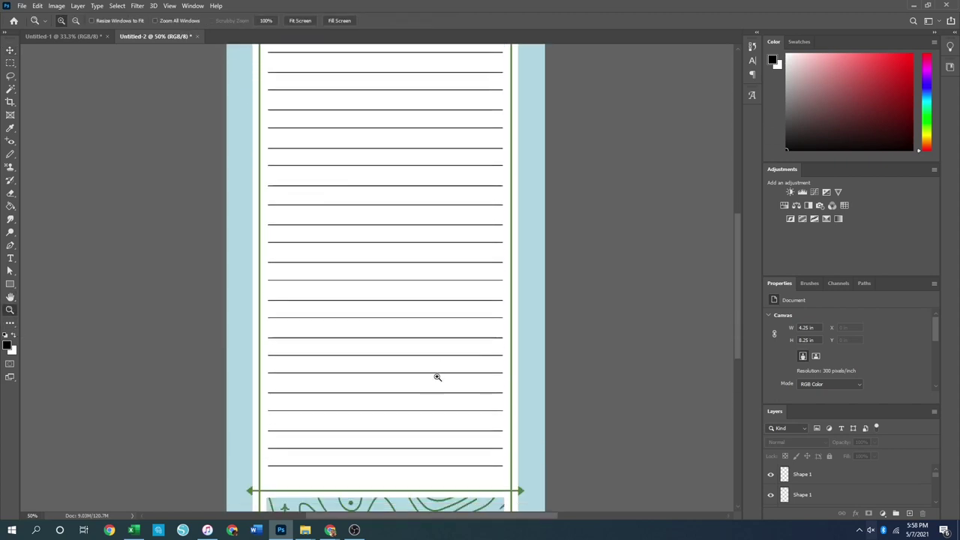
- Close the blue card's document and the "happy to be here" card's document without saving either
click(199, 37)
click(475, 197)
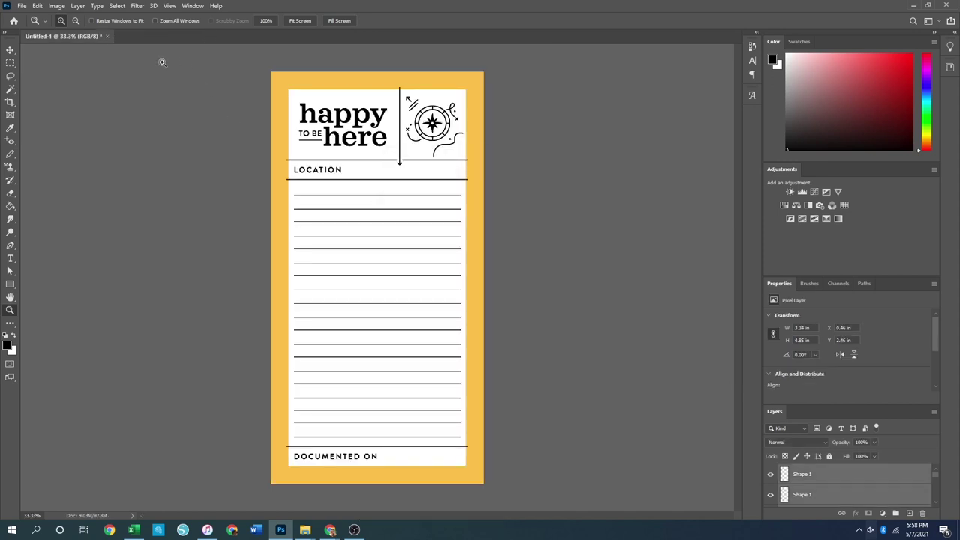
click(106, 37)
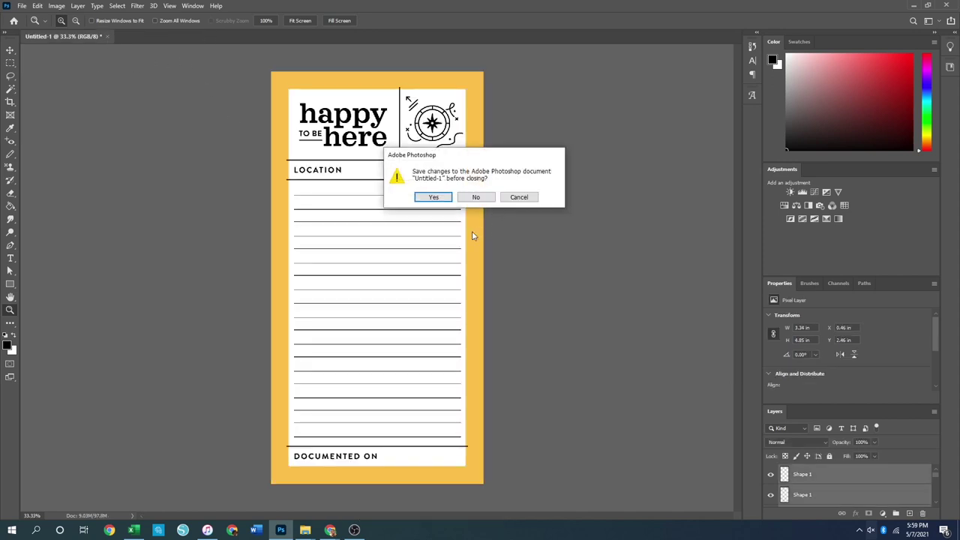
click(475, 197)
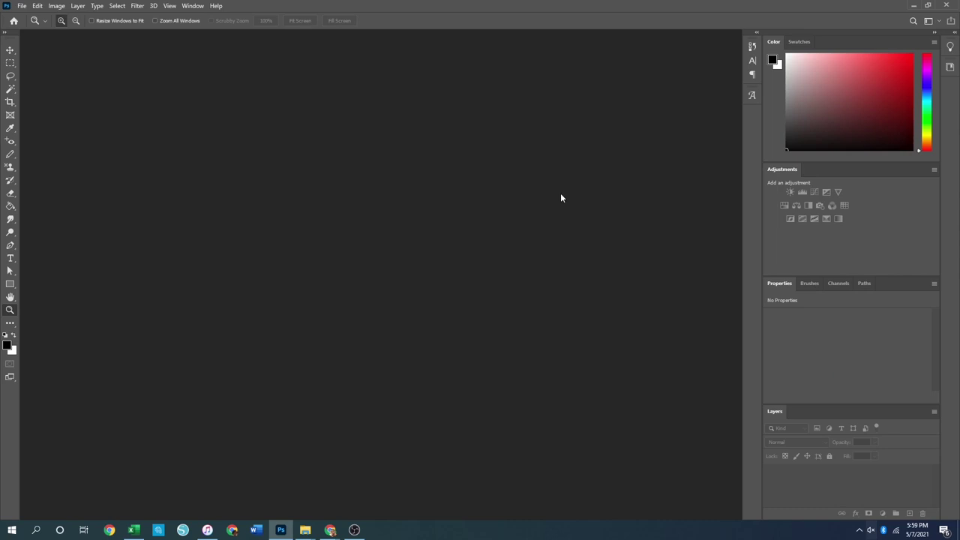